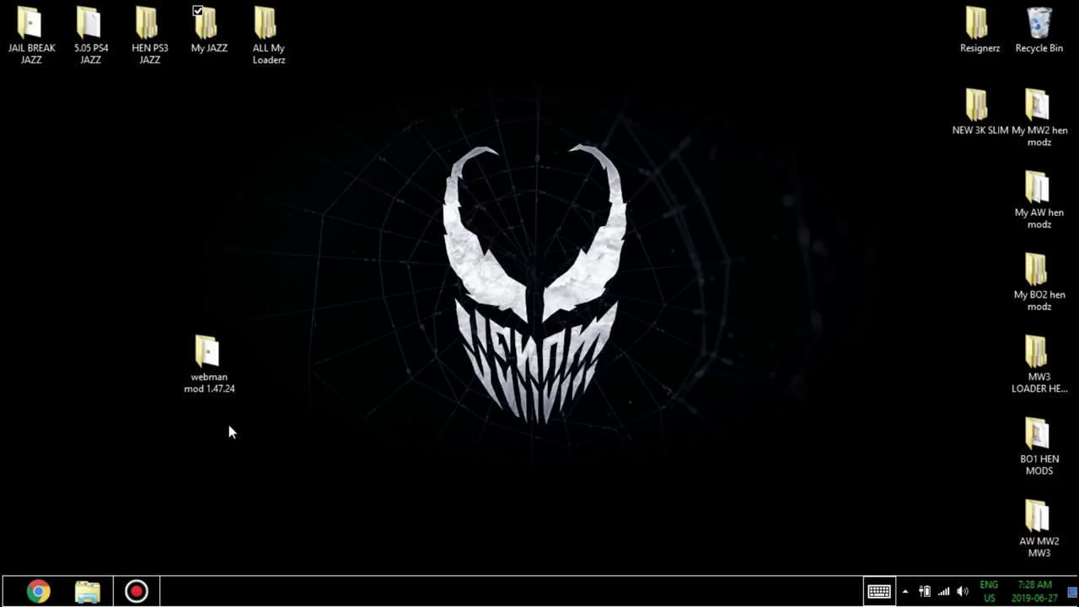
Copy webMAN_MOD_1.47.24_Installer.pkg from the webman mod 1.47.24 desktop folder
double_click(211, 361)
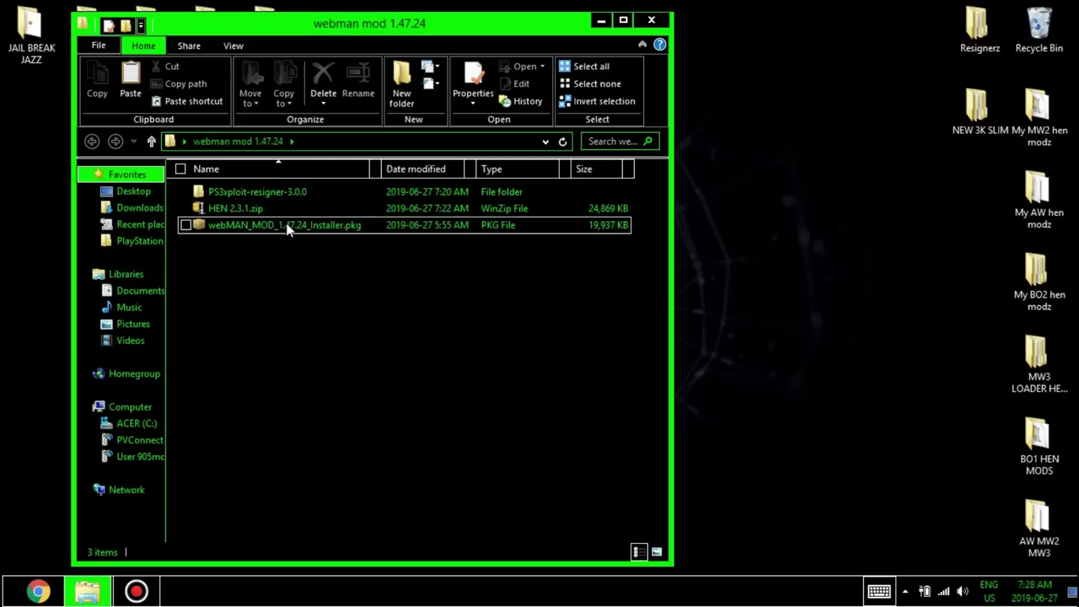
right_click(283, 233)
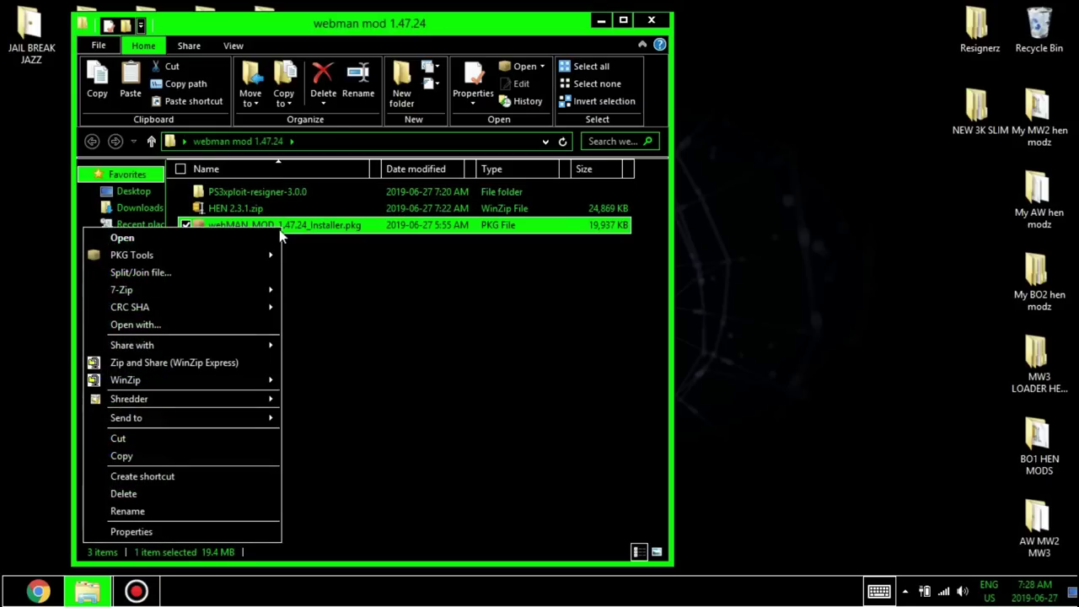
click(182, 456)
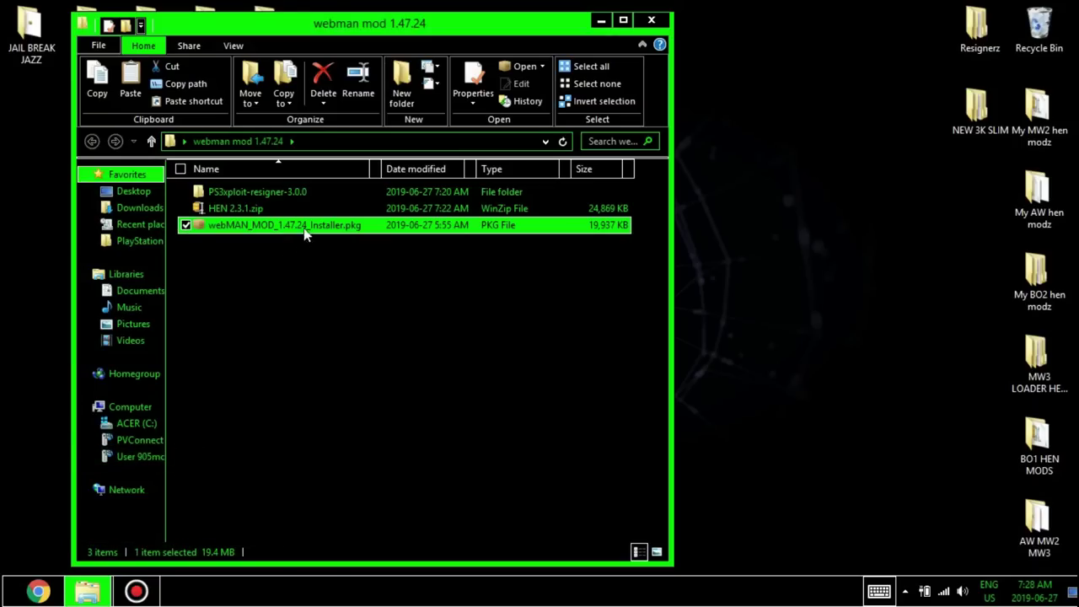
Check the contents of the act_dat and idps_hex folders inside the input folder of PS3xploit-resigner-3.0.0
double_click(318, 191)
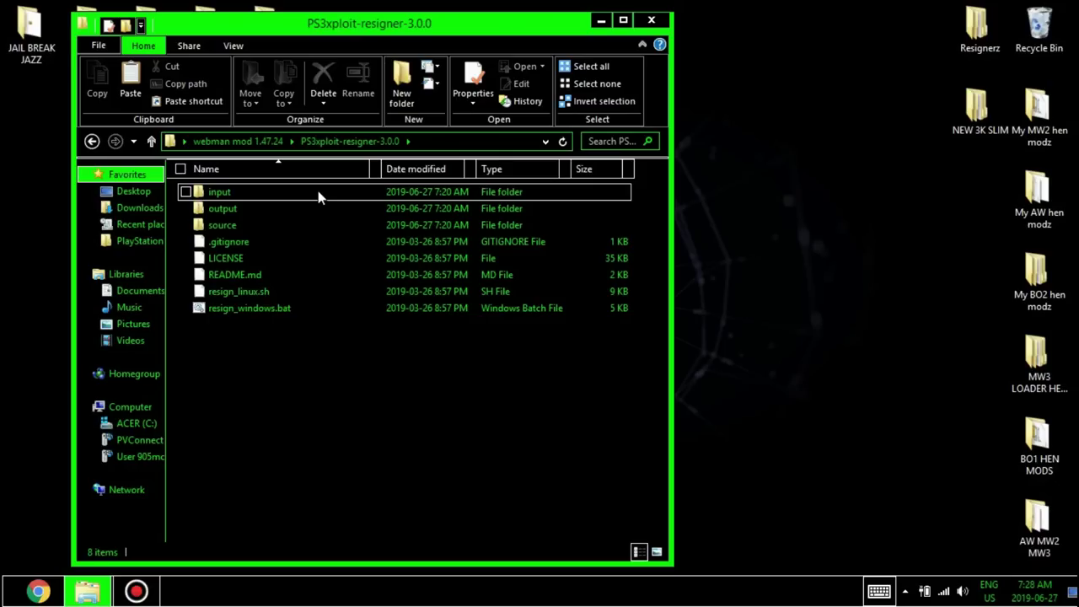
double_click(318, 191)
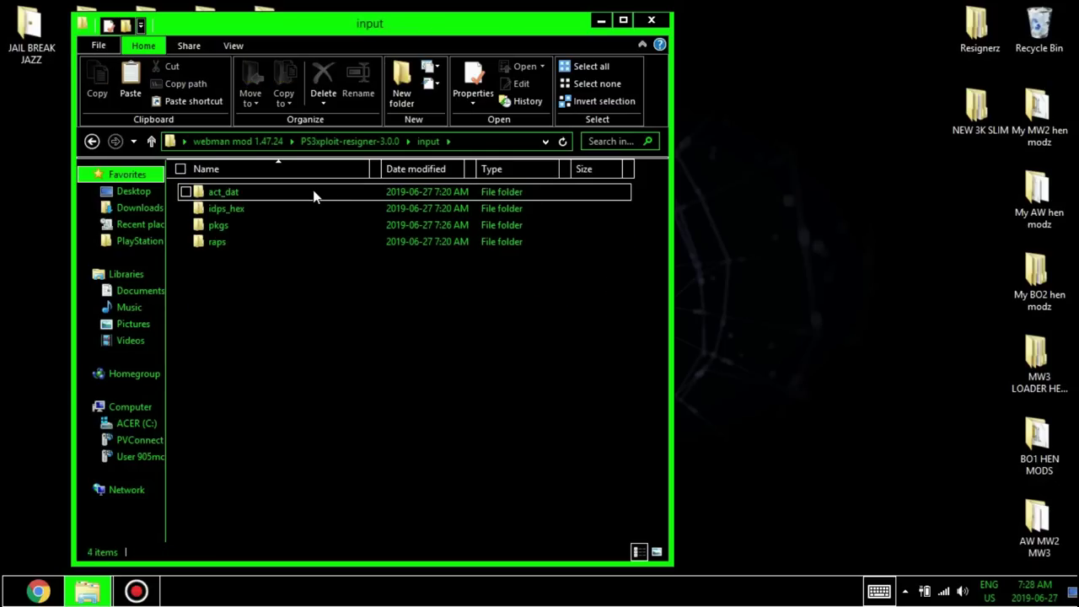
double_click(254, 190)
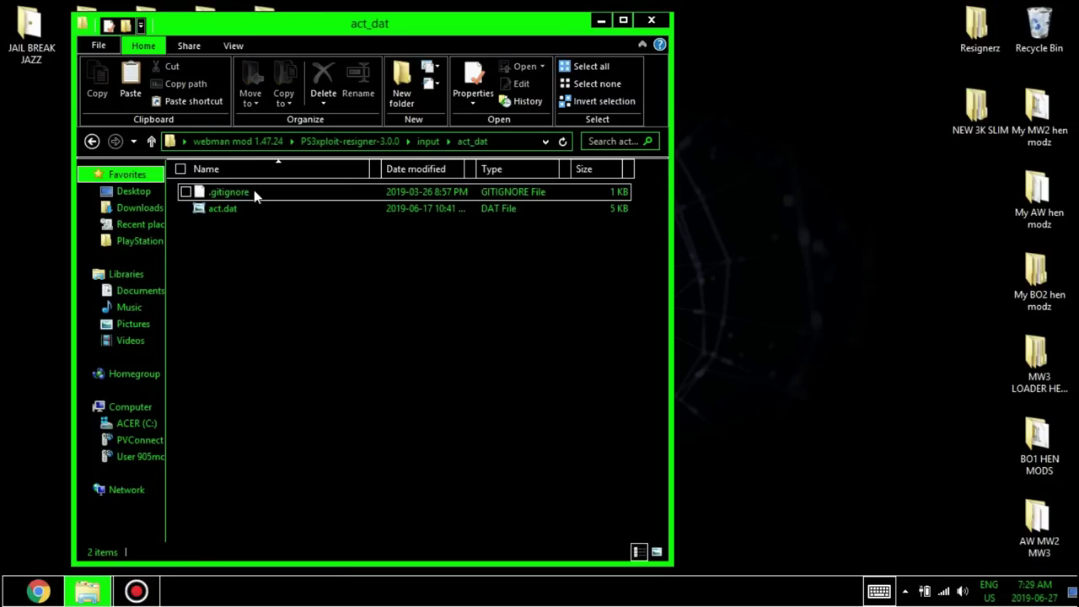
click(92, 141)
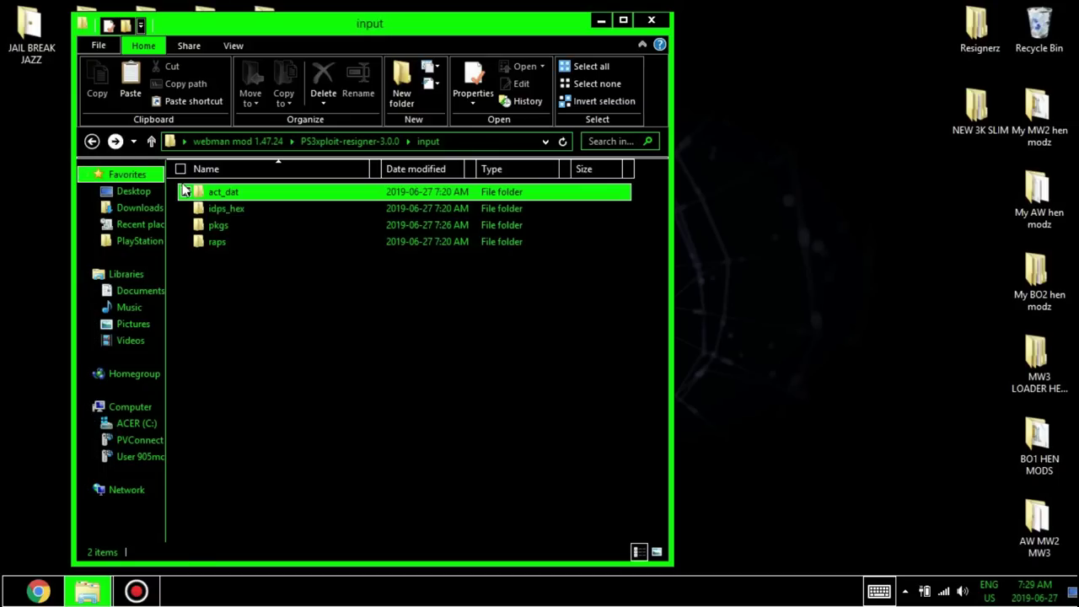
double_click(251, 208)
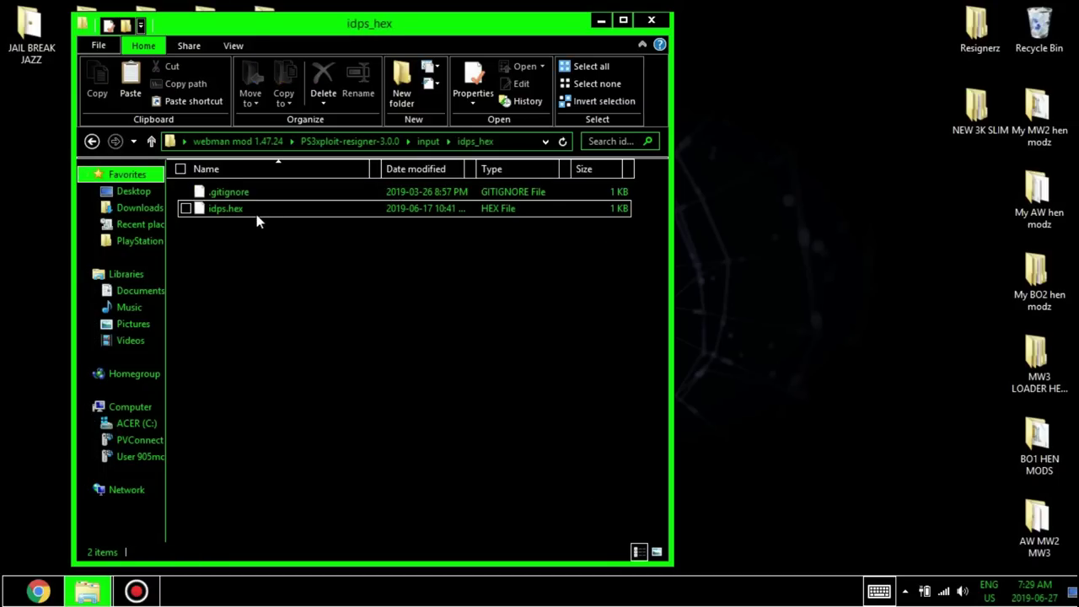
click(93, 142)
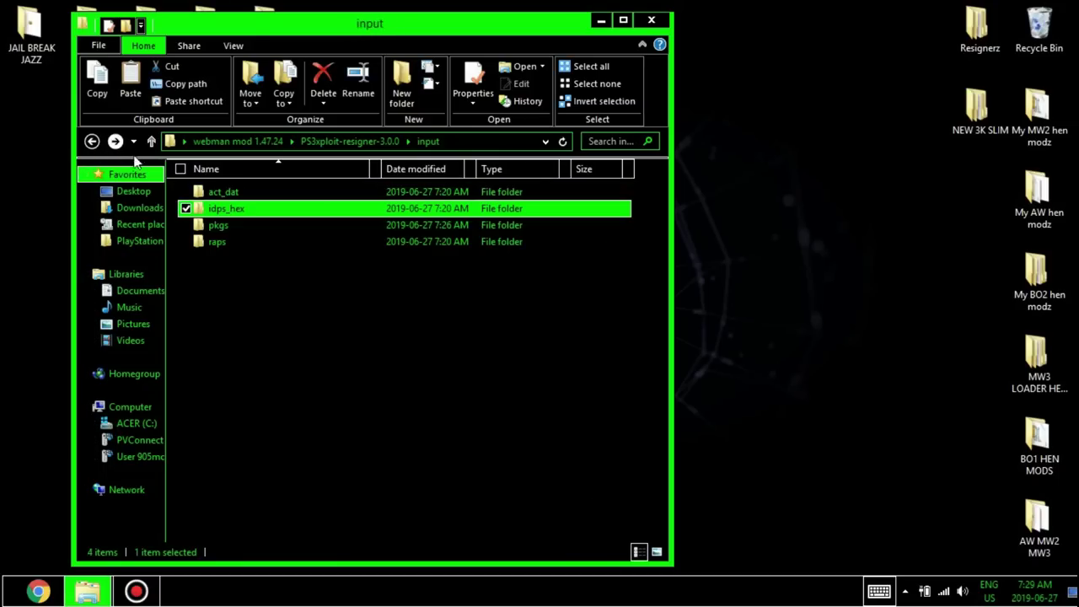
Paste the copied webMAN installer package into the resigner's input pkgs folder
double_click(239, 225)
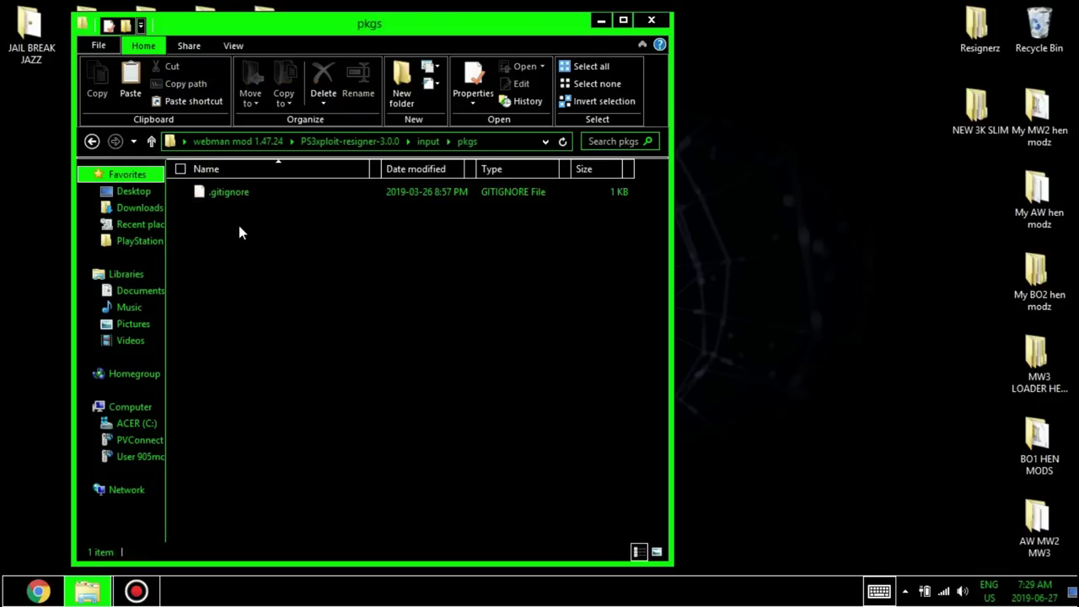
right_click(267, 260)
click(189, 363)
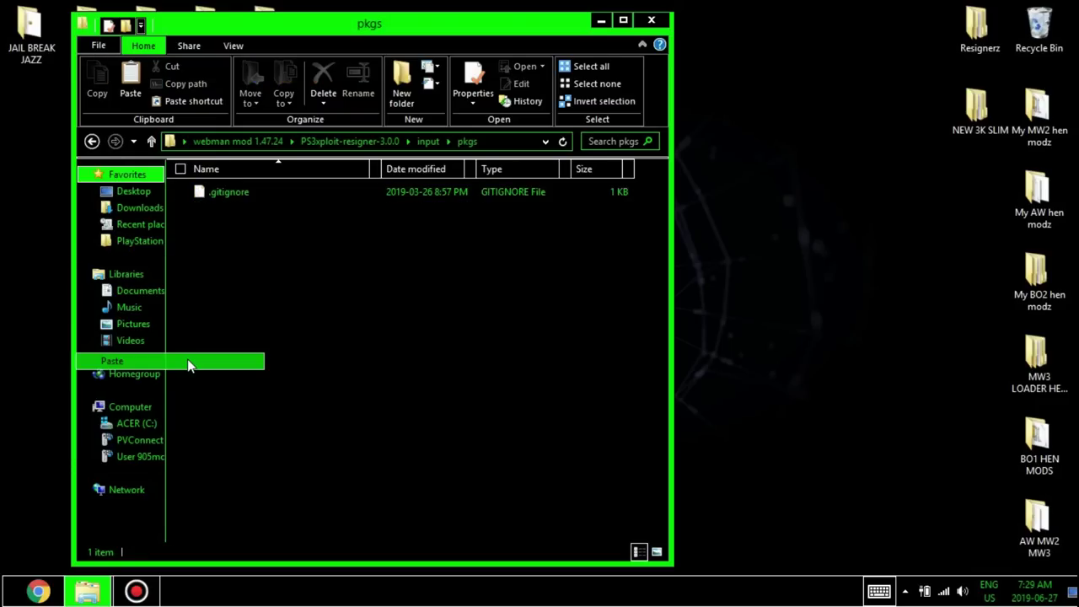
click(241, 285)
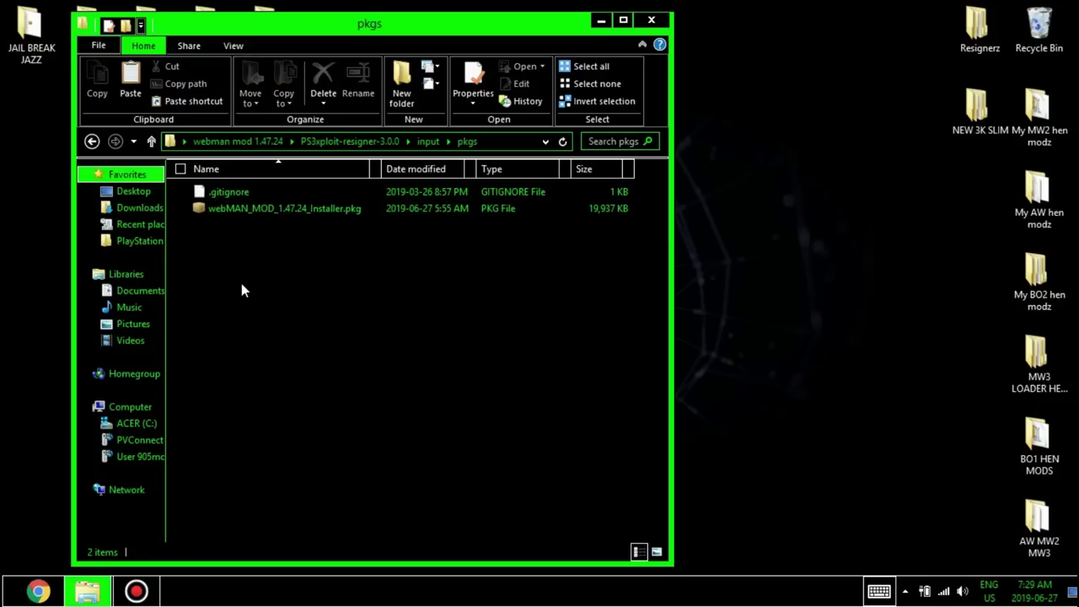
Run resign_windows.bat in the PS3xploit-resigner-3.0.0 folder to sign the package, and dismiss its console once it completes
click(93, 142)
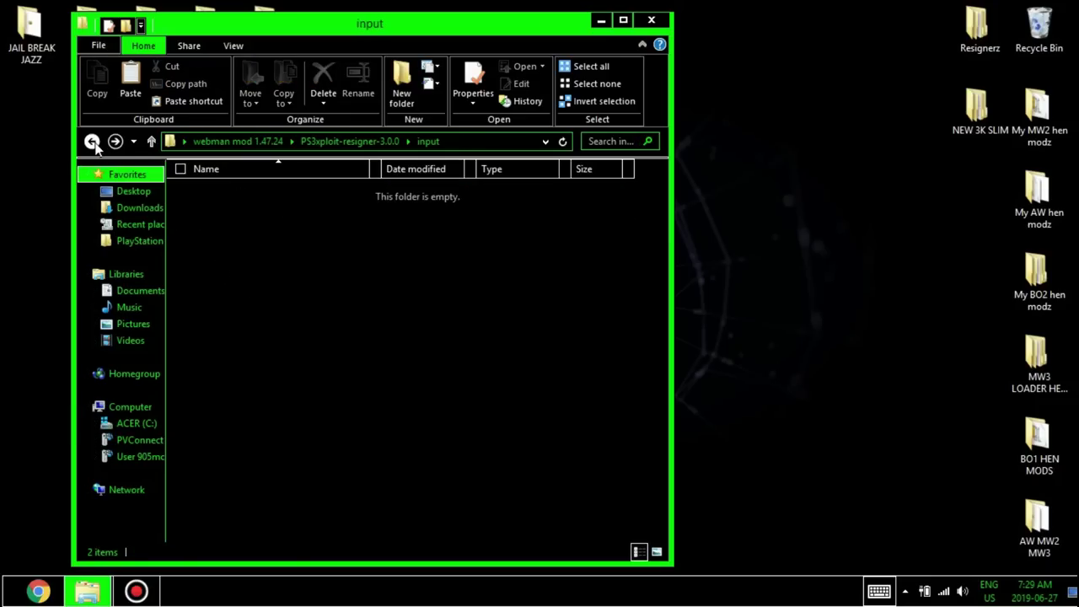
click(92, 142)
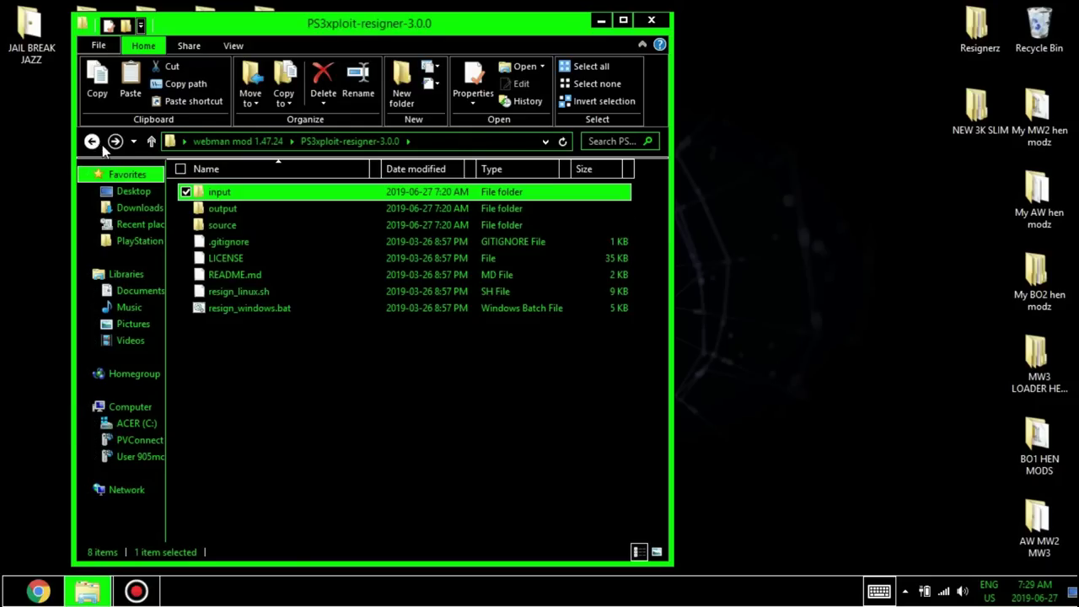
double_click(295, 308)
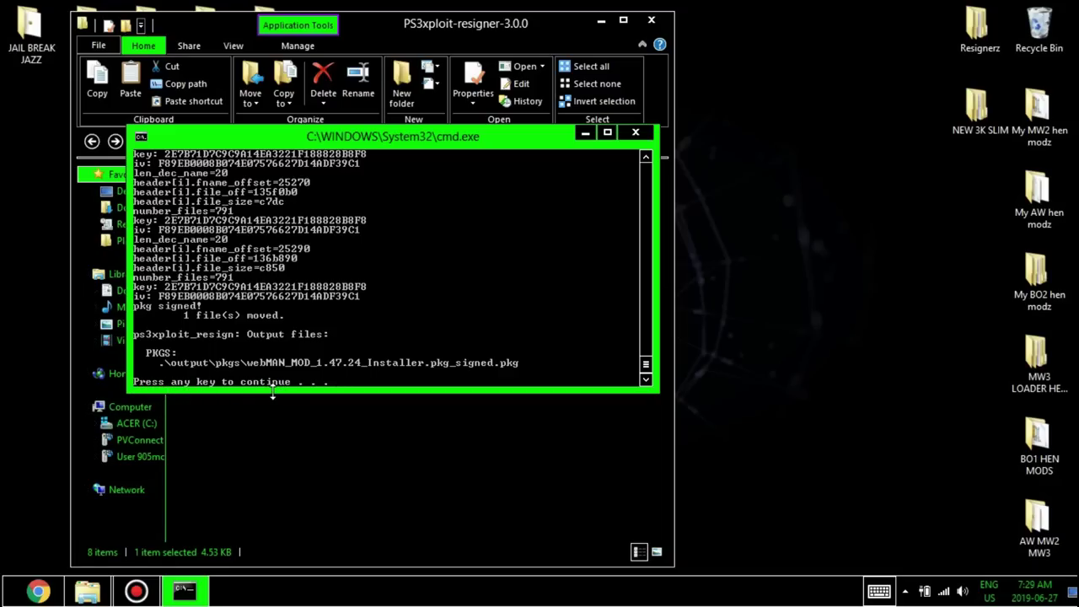
key(Return)
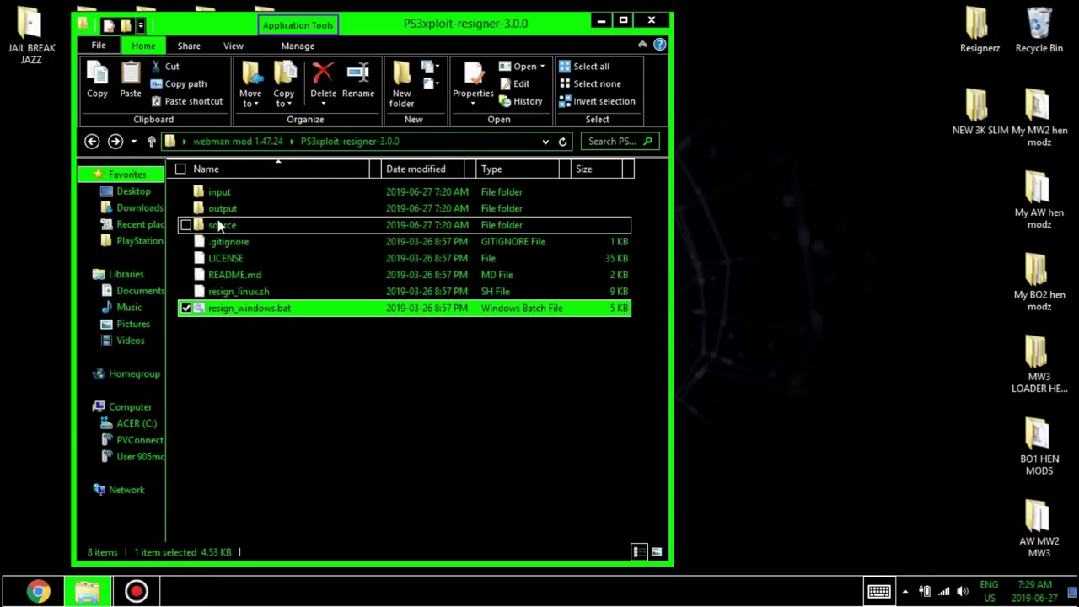
Open the resigner's output pkgs folder and move its window to the right half of the desktop
mouse_move(218, 215)
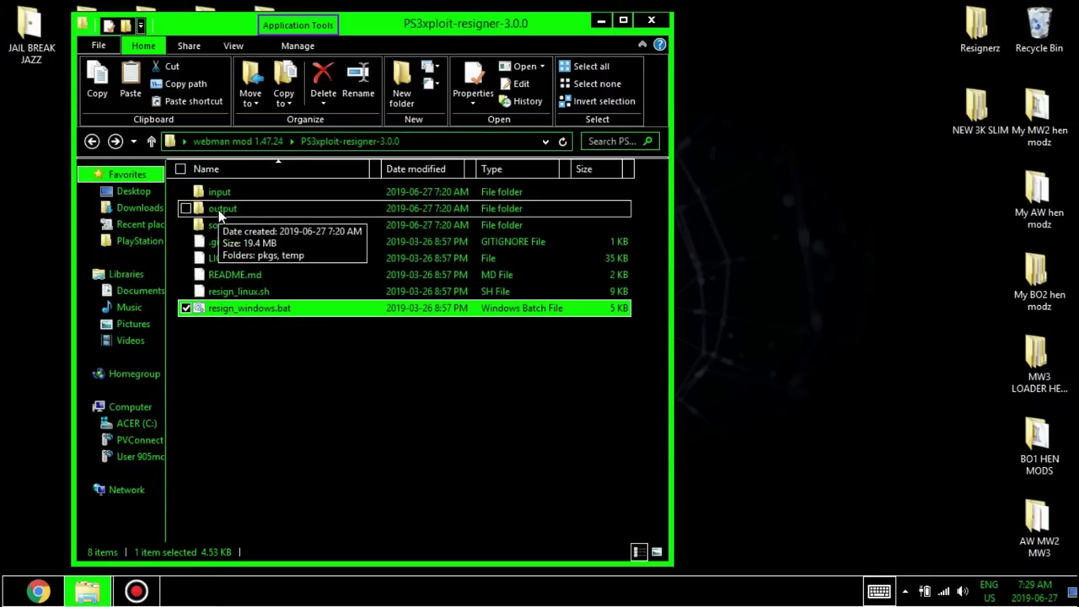
double_click(220, 211)
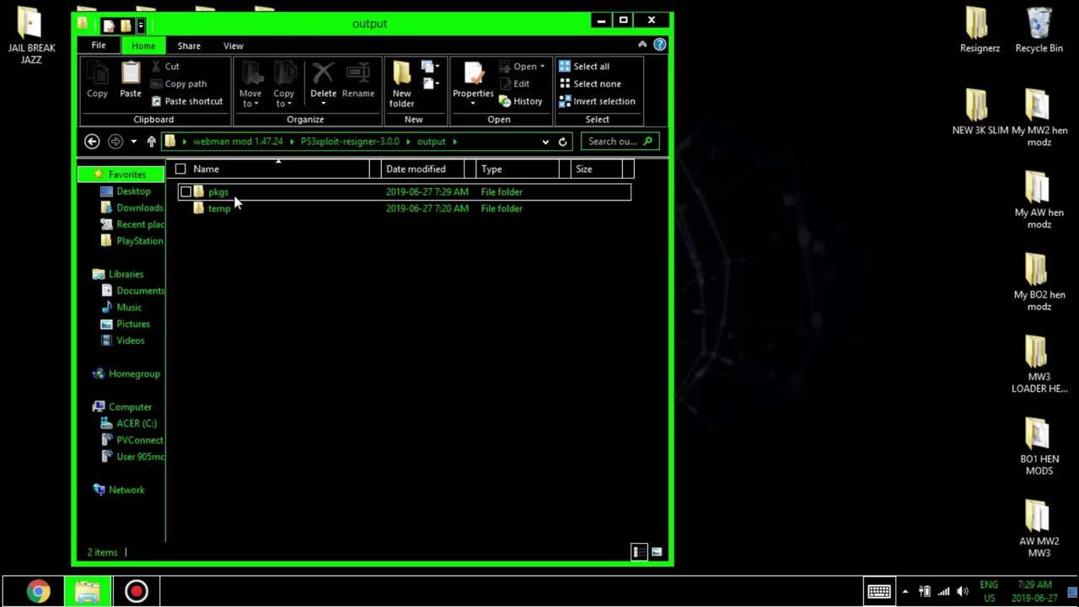
double_click(236, 198)
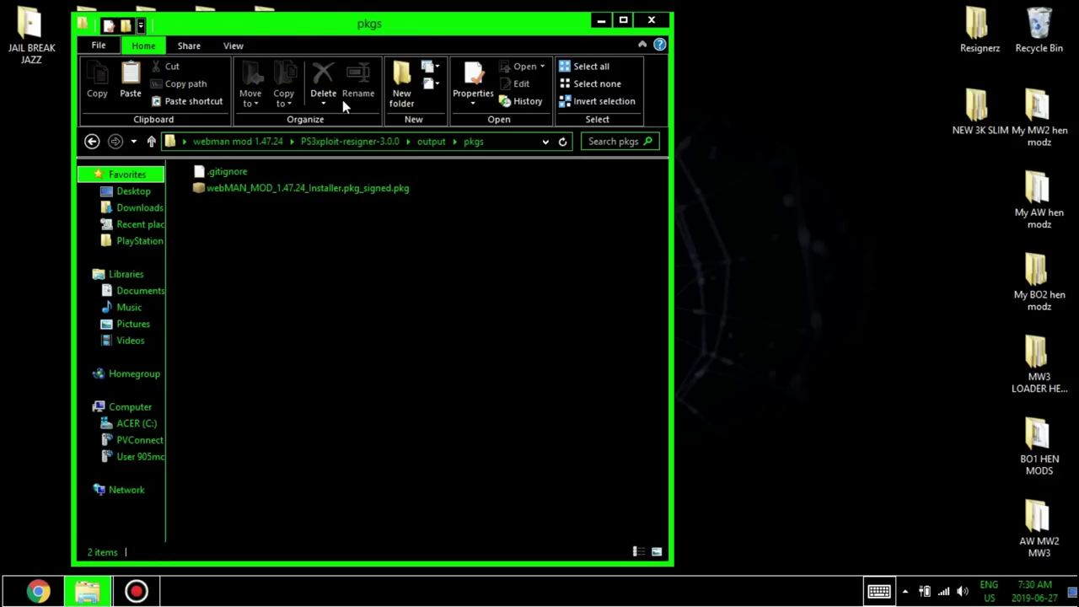
drag(319, 28, 716, 28)
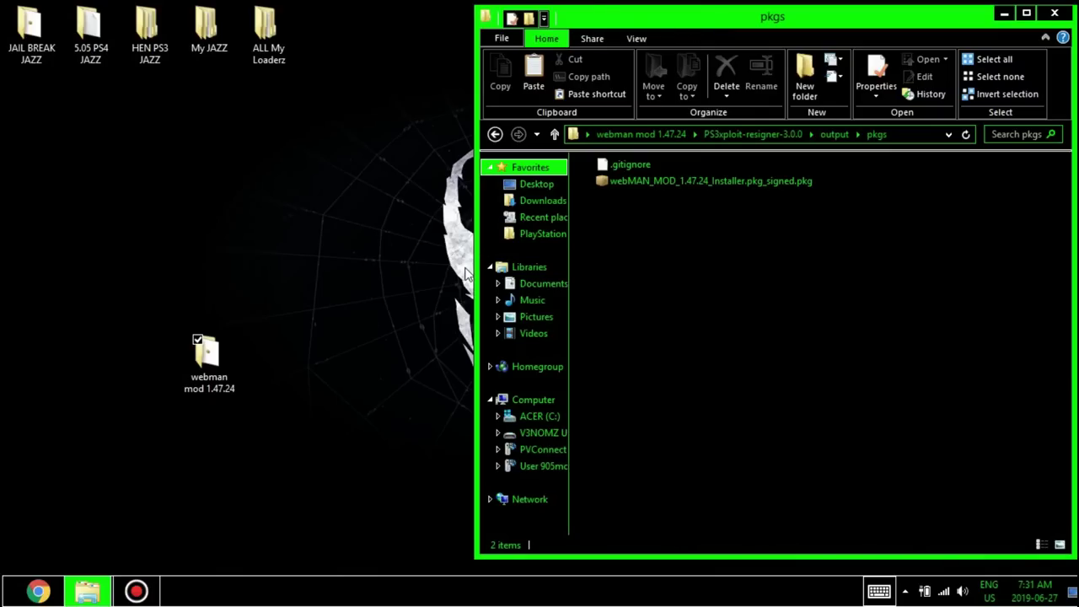
Open the USB drive (E:) in a separate window and copy webMAN_MOD_1.47.24_Installer.pkg_signed.pkg onto its root
right_click(521, 432)
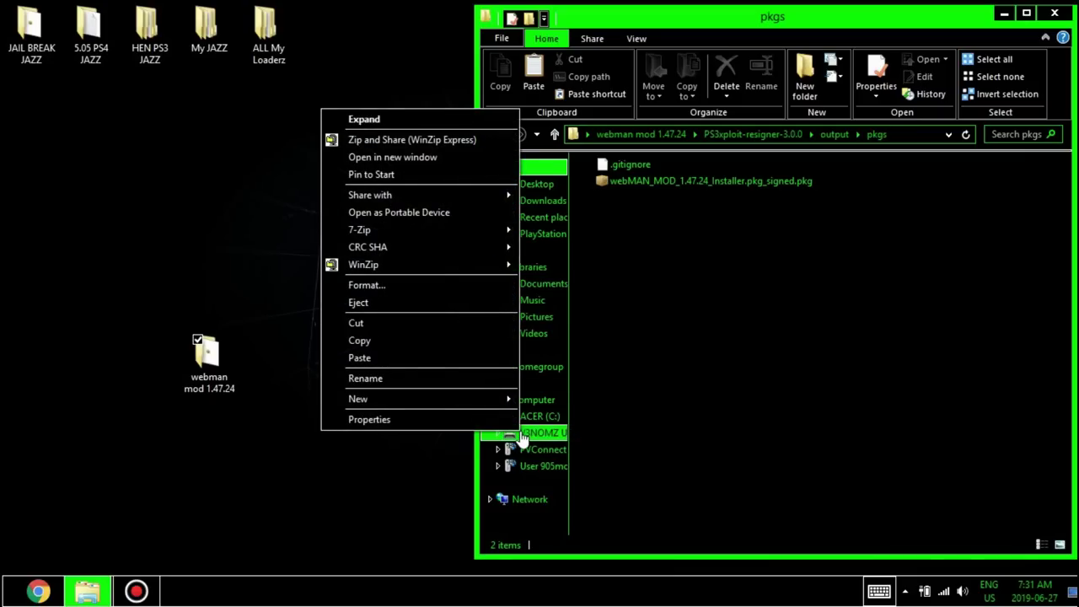
click(412, 158)
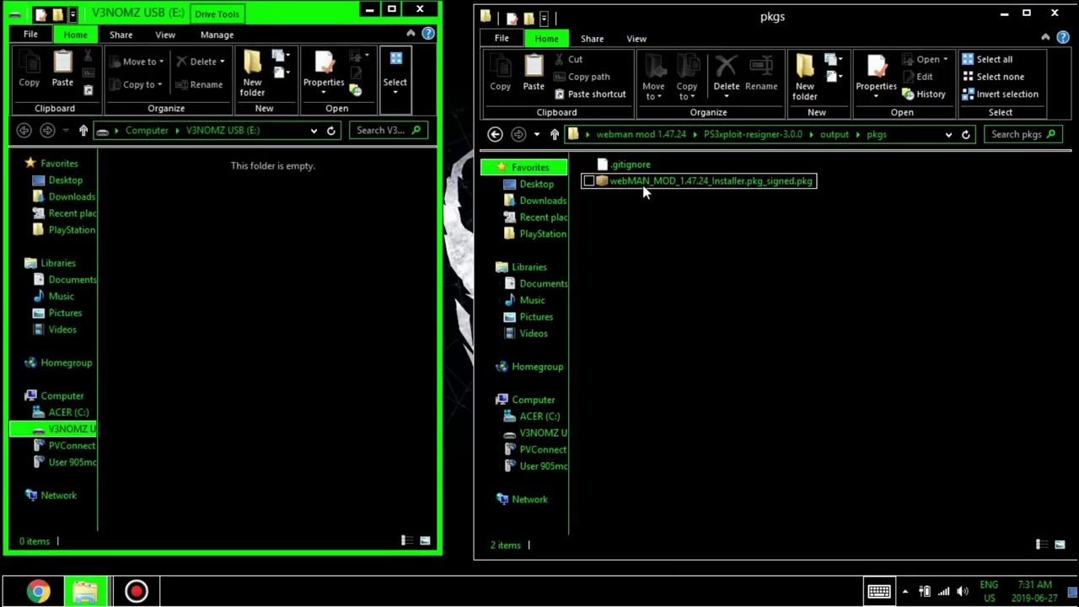
drag(661, 184, 280, 256)
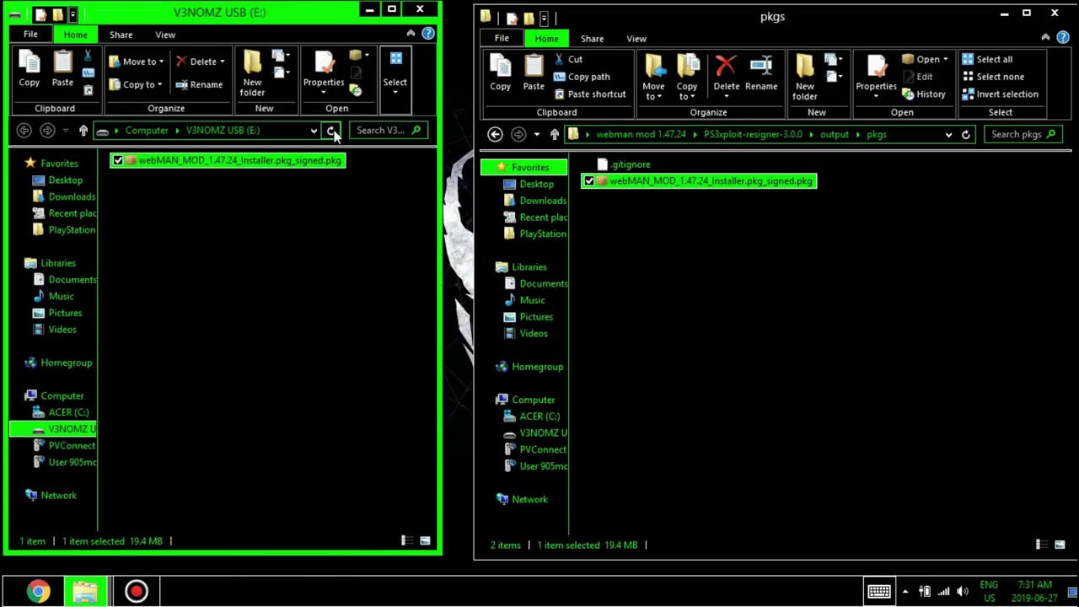
Safely eject the USB drive (E:) and close the pkgs folder window
right_click(72, 429)
click(85, 301)
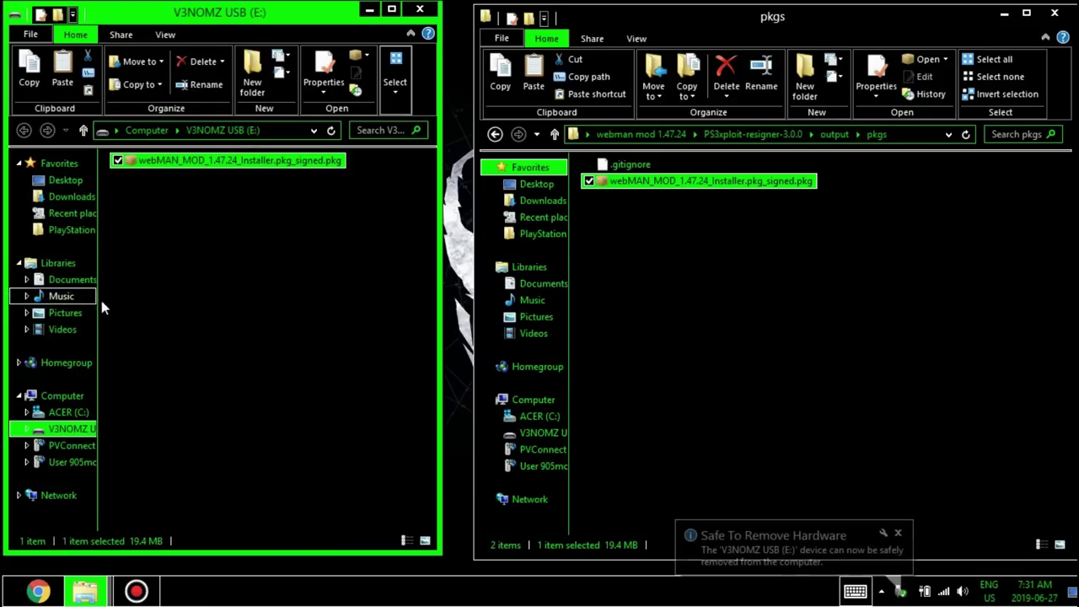
click(1054, 17)
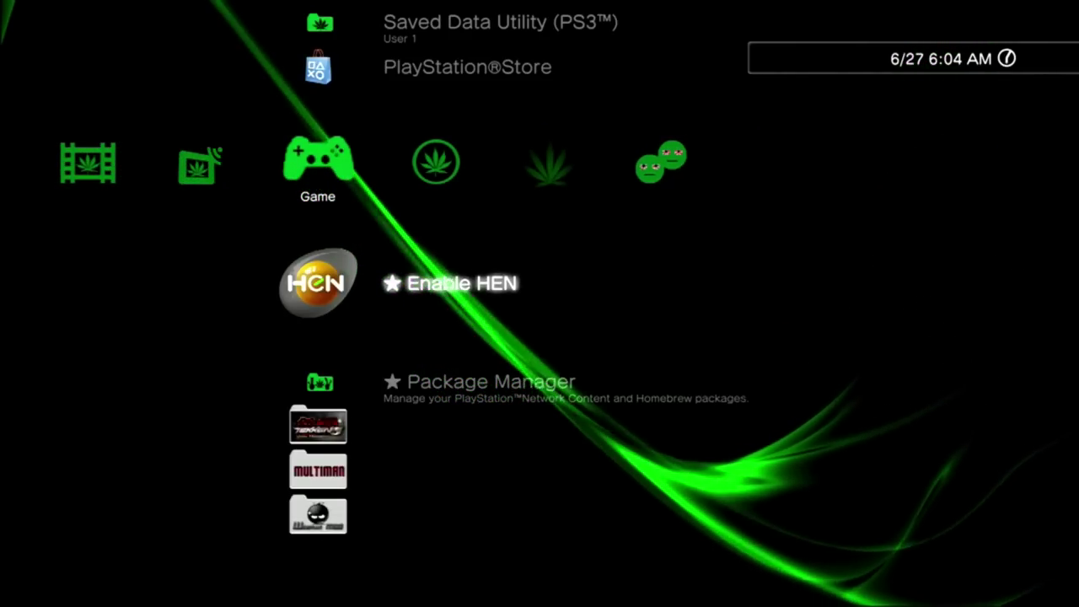
On the PS3 home menu, look through the Game entries from Enable HEN down to the Webman folder
key(Down)
key(Down)
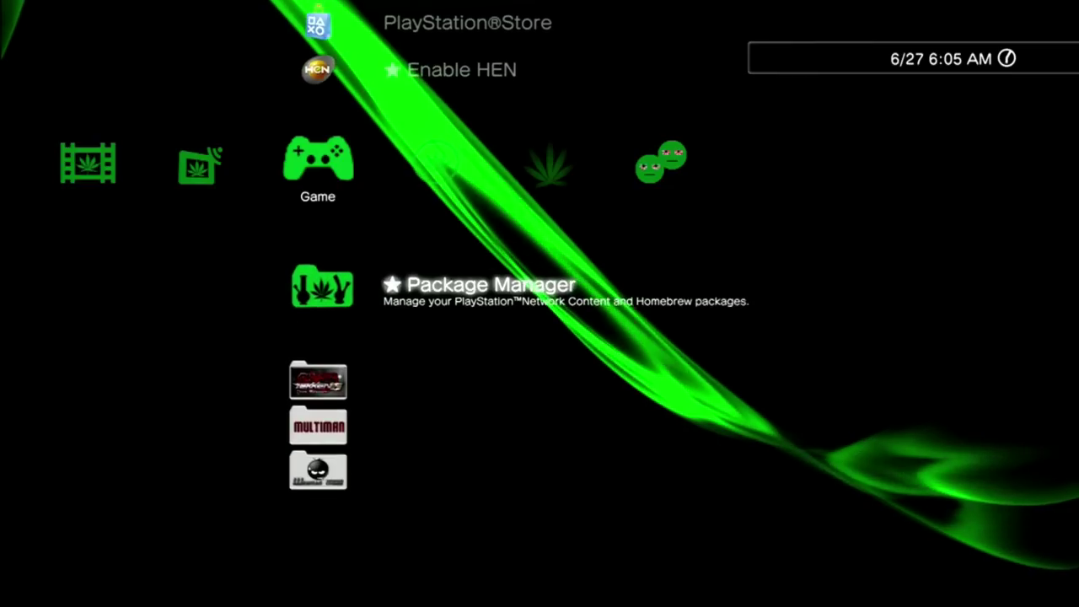
key(Down)
key(Down)
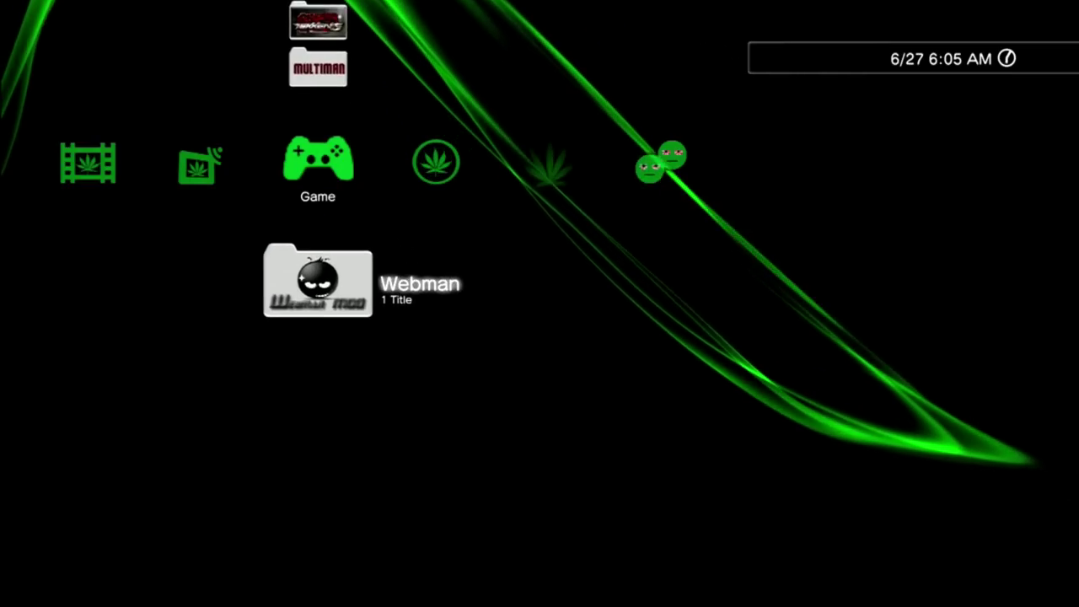
Run Enable HEN from the Game category and return to the home menu
key(Up)
key(Up)
key(Up)
key(Up)
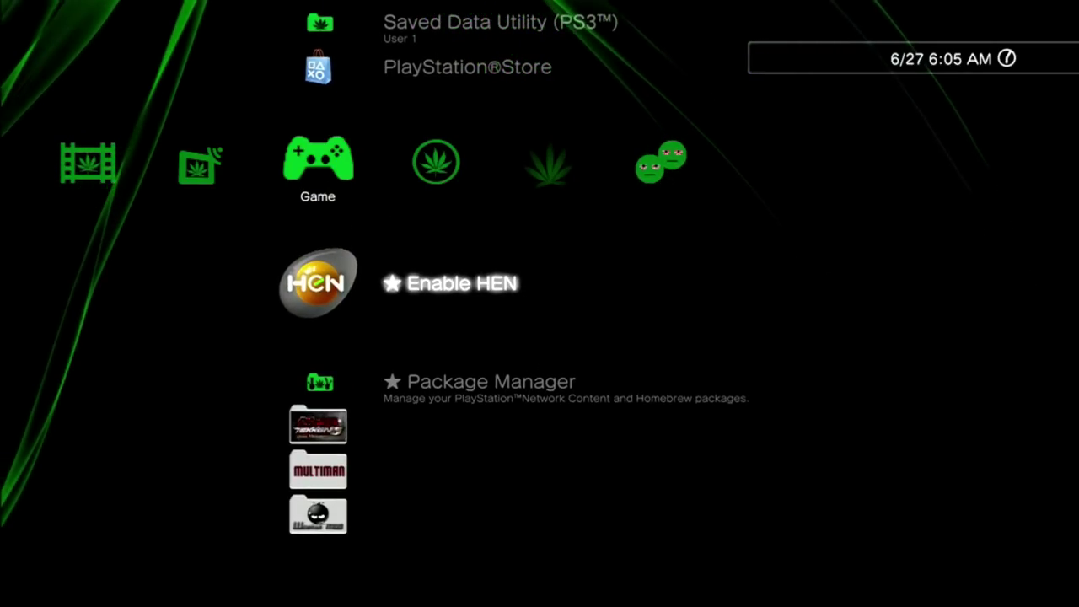
key(Return)
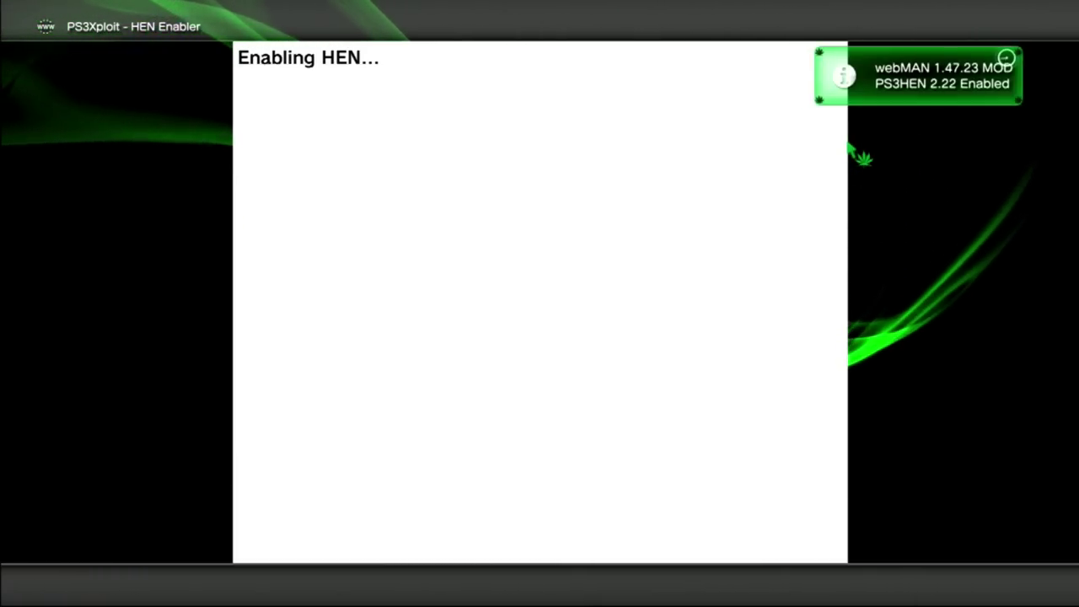
key(Escape)
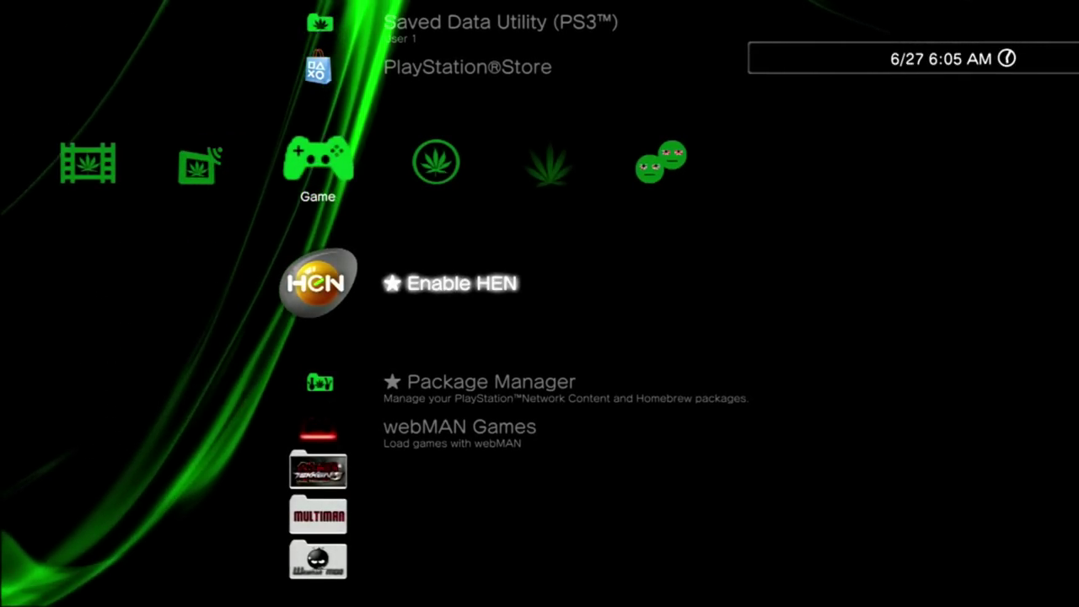
Delete the installed webMAN MOD 1.47.23 from the Webman folder in the Game category
key(Down)
key(Down)
key(Down)
key(Down)
key(Down)
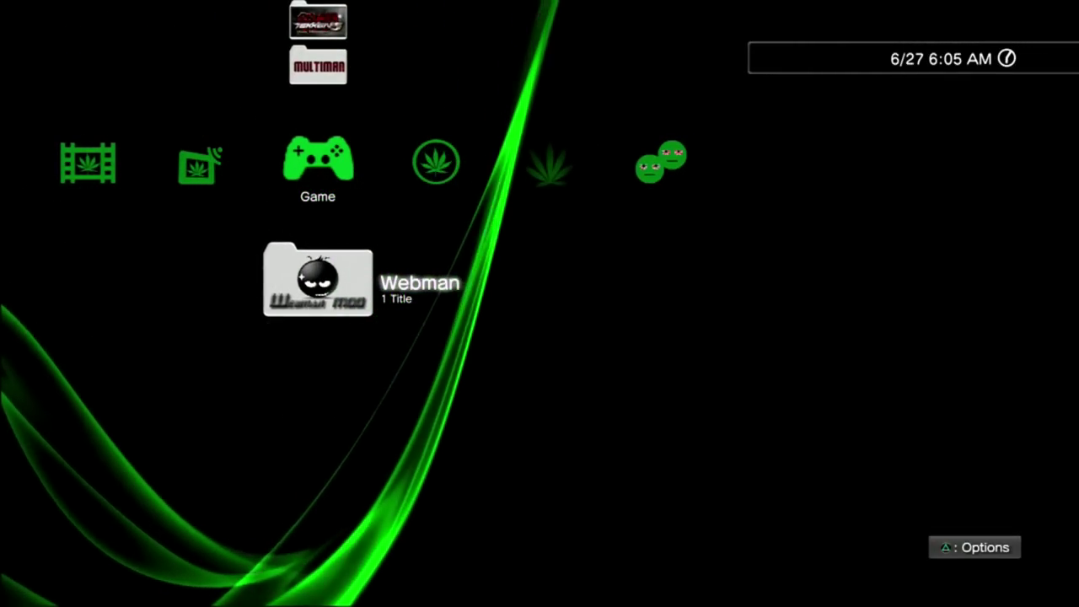
key(Return)
key(Menu)
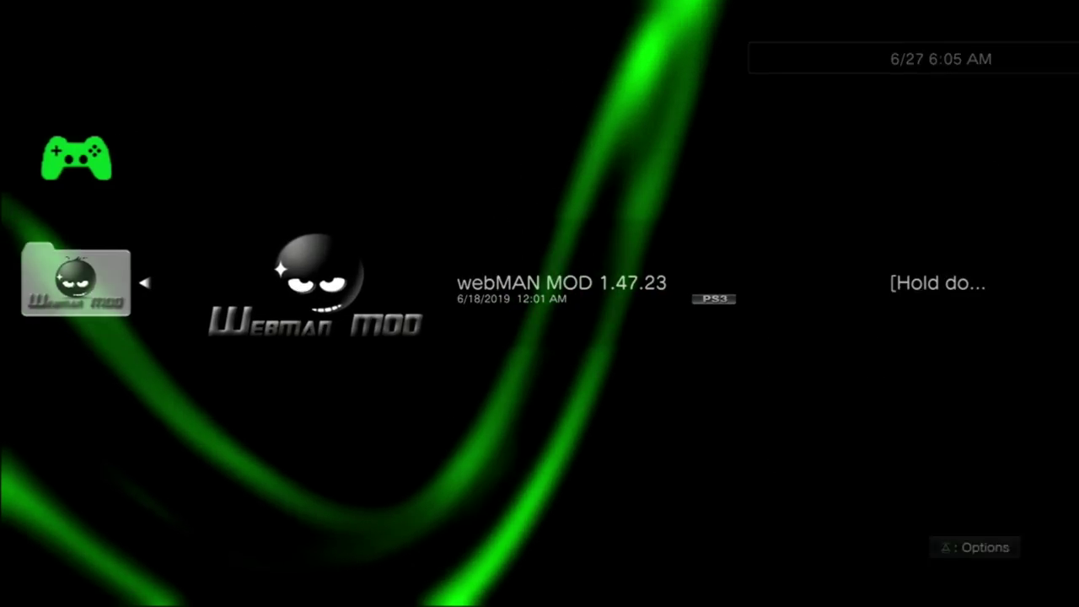
key(Down)
key(Down)
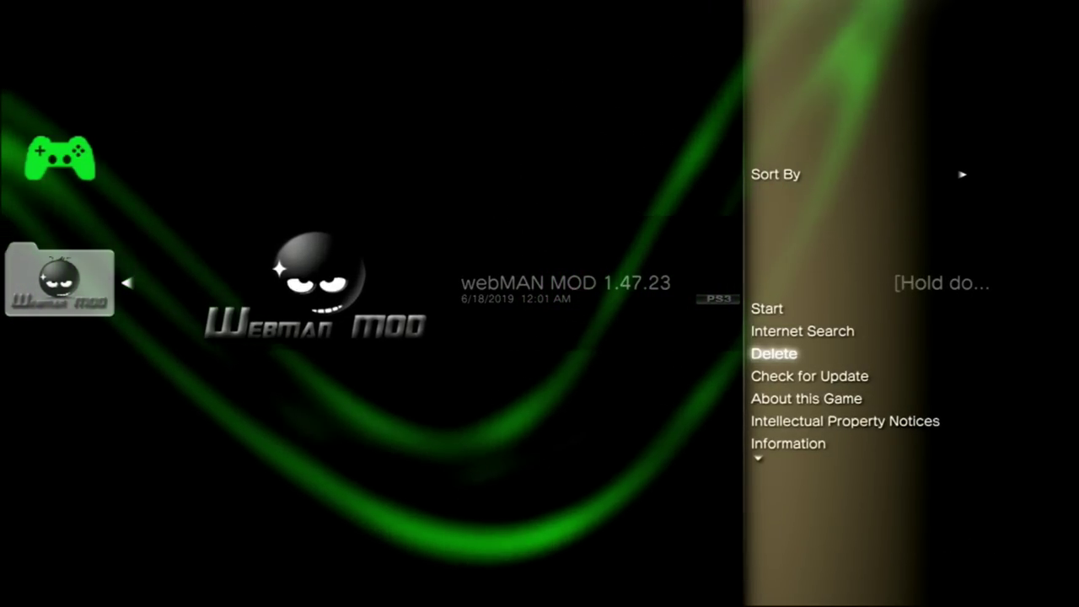
key(Return)
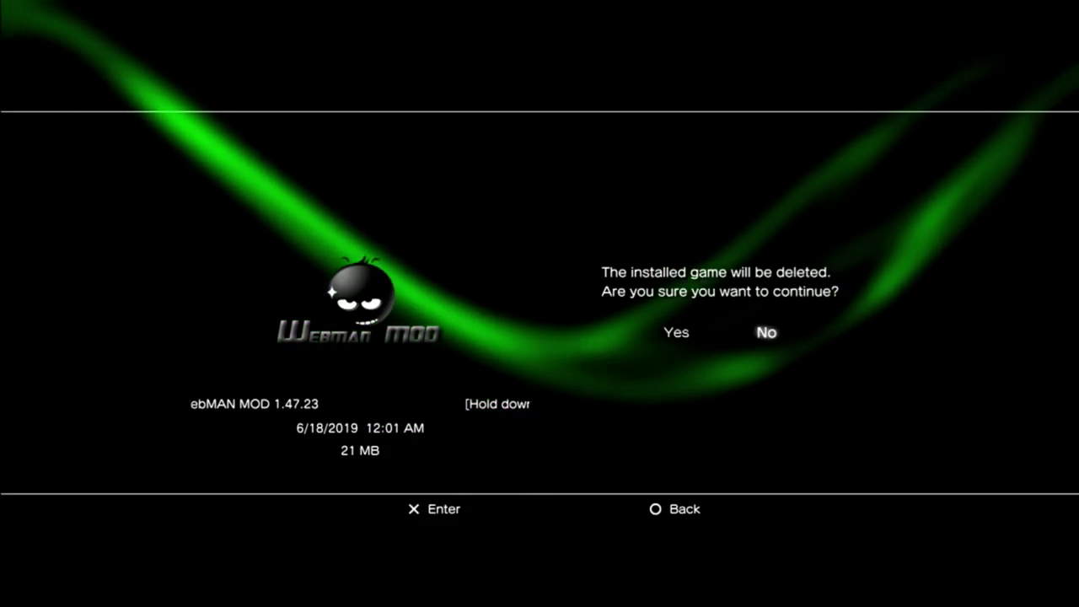
key(Left)
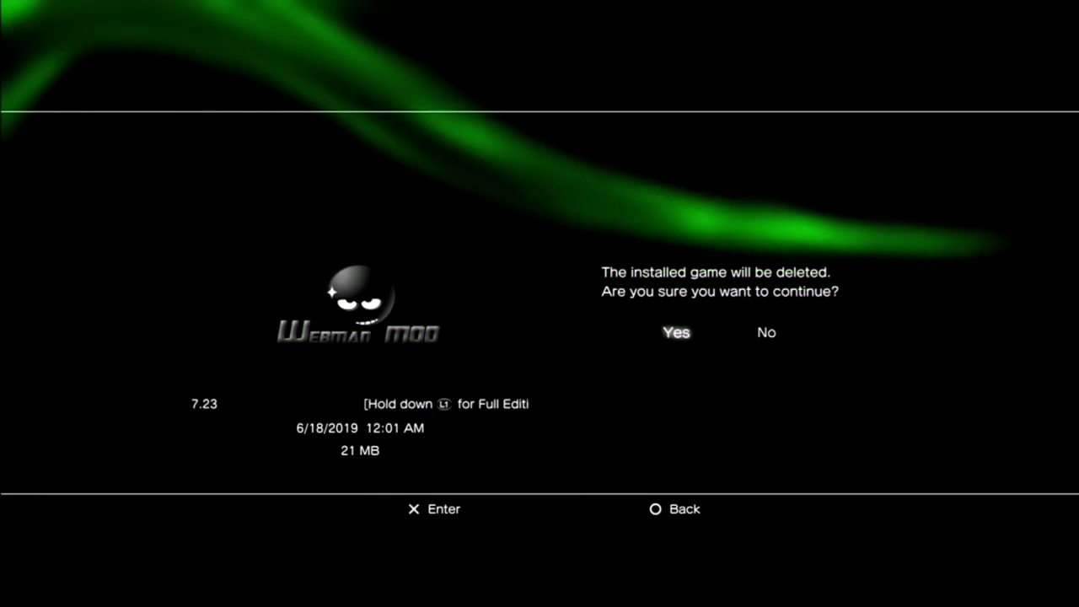
key(Return)
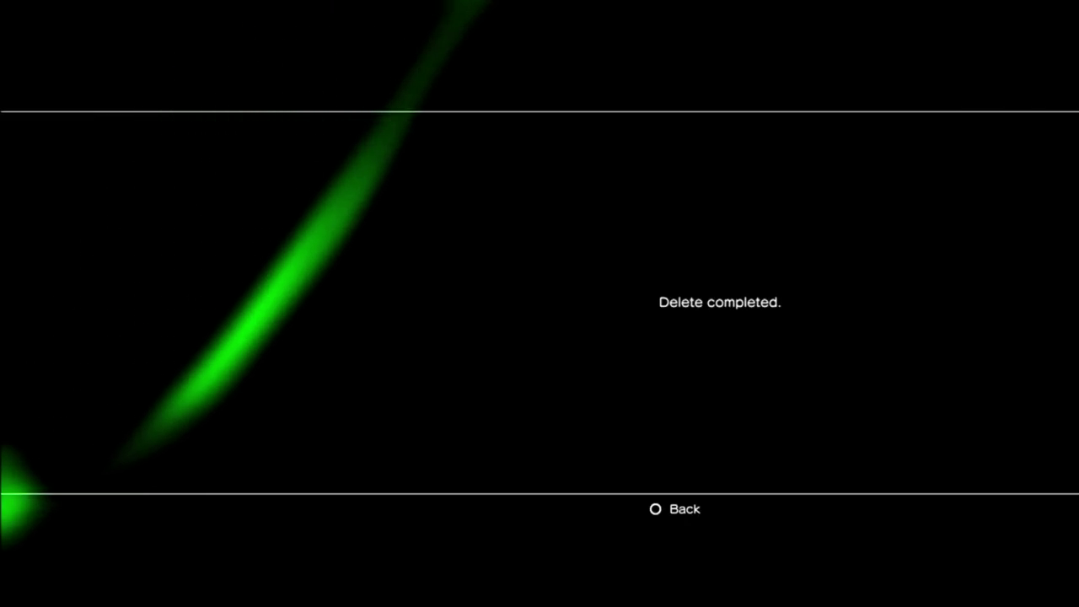
key(Escape)
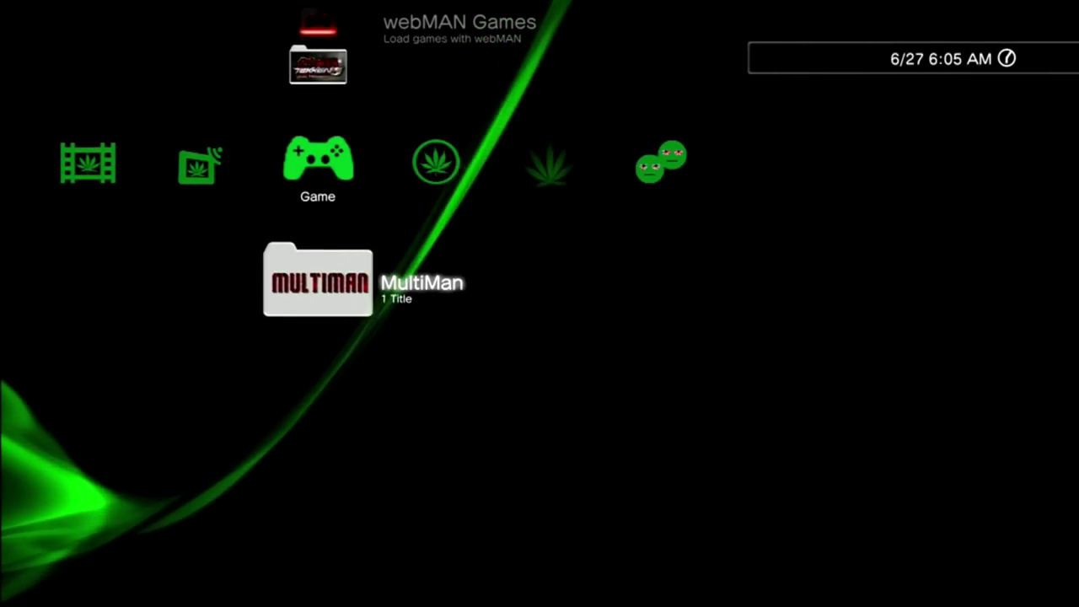
Open webMAN Setup inside webMAN Games
key(Up)
key(Up)
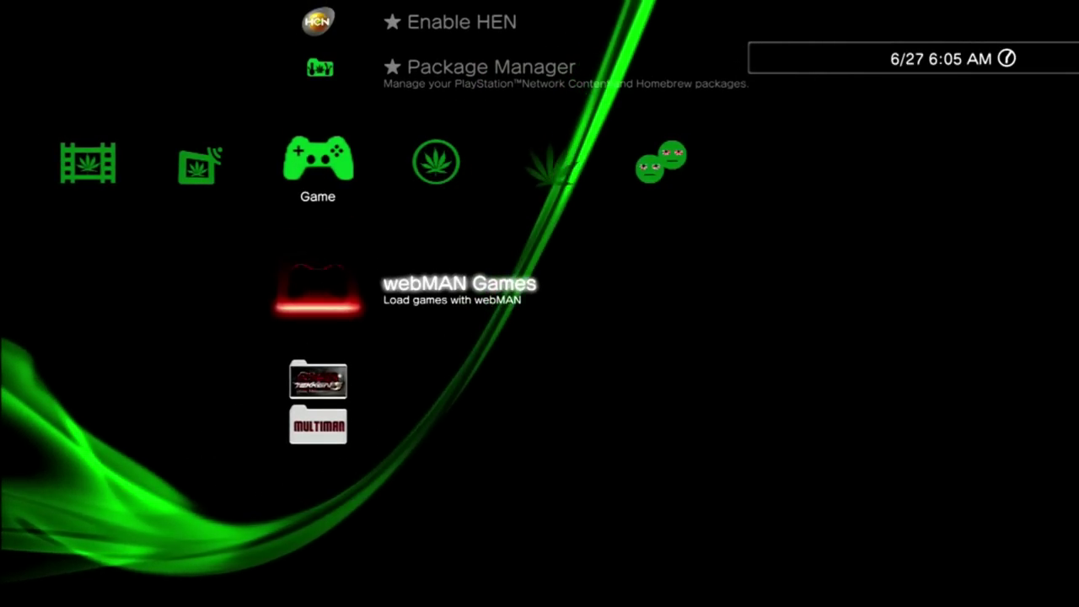
key(Return)
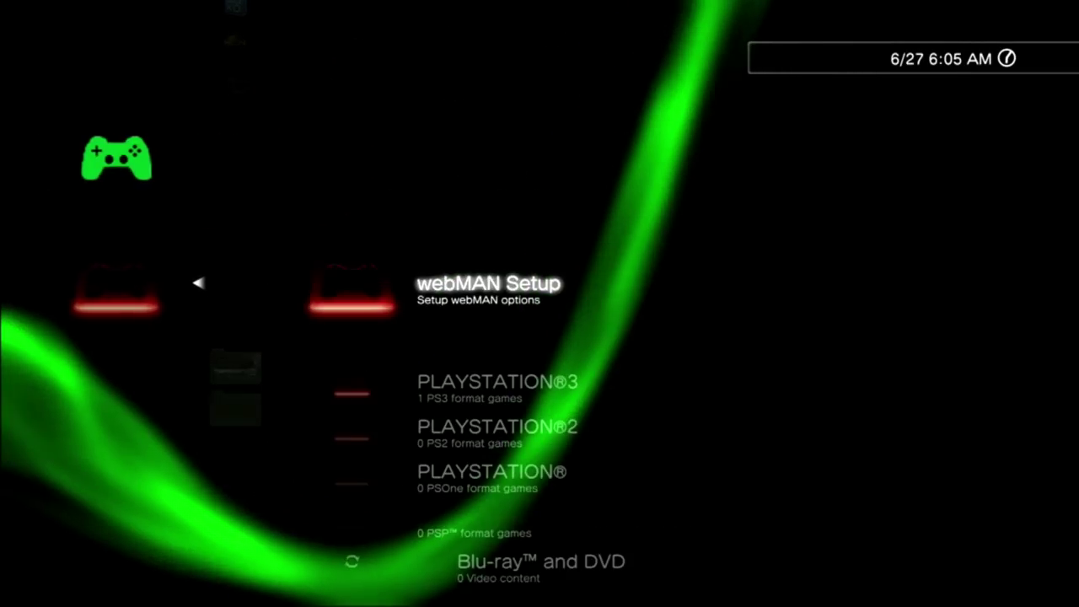
key(Return)
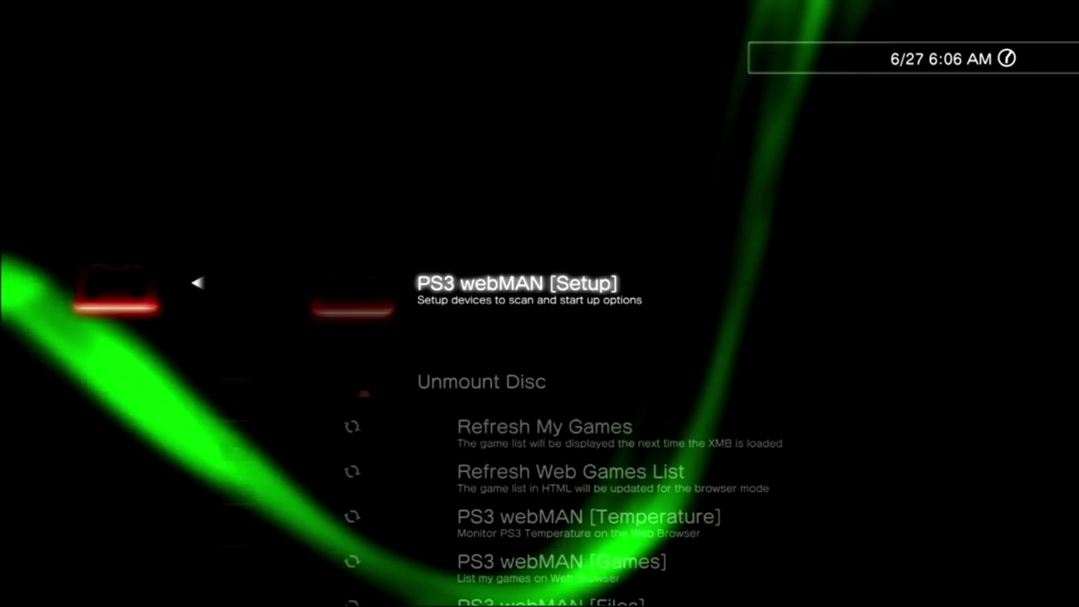
Run Uninstall webMAN MOD from the webMAN Setup options
key(Down)
key(Down)
key(Down)
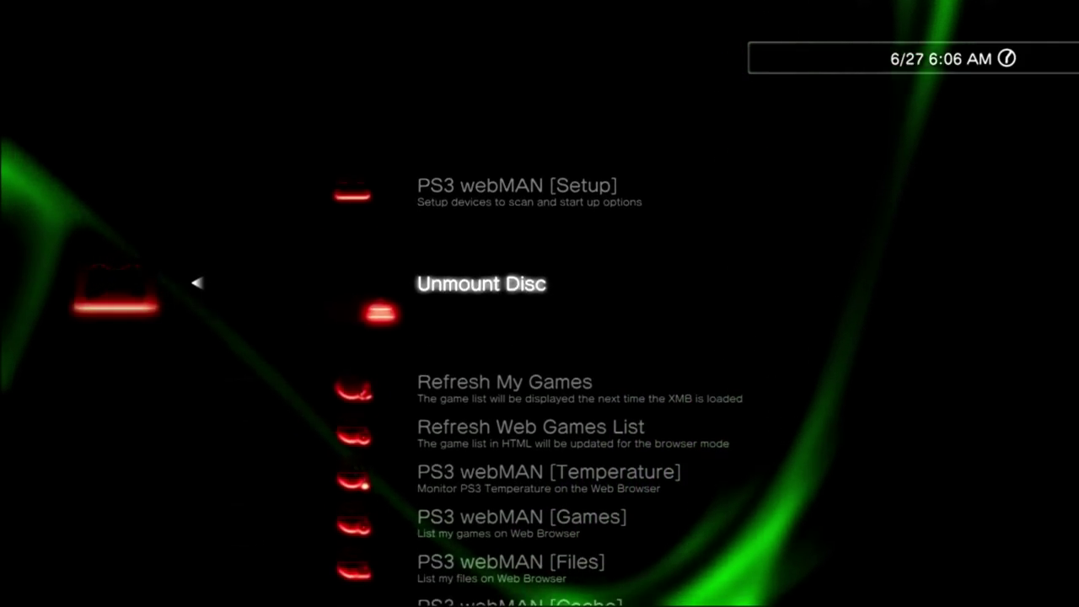
key(Down)
key(Down)
key(Down)
key(Down)
key(Down)
key(Down)
key(Down)
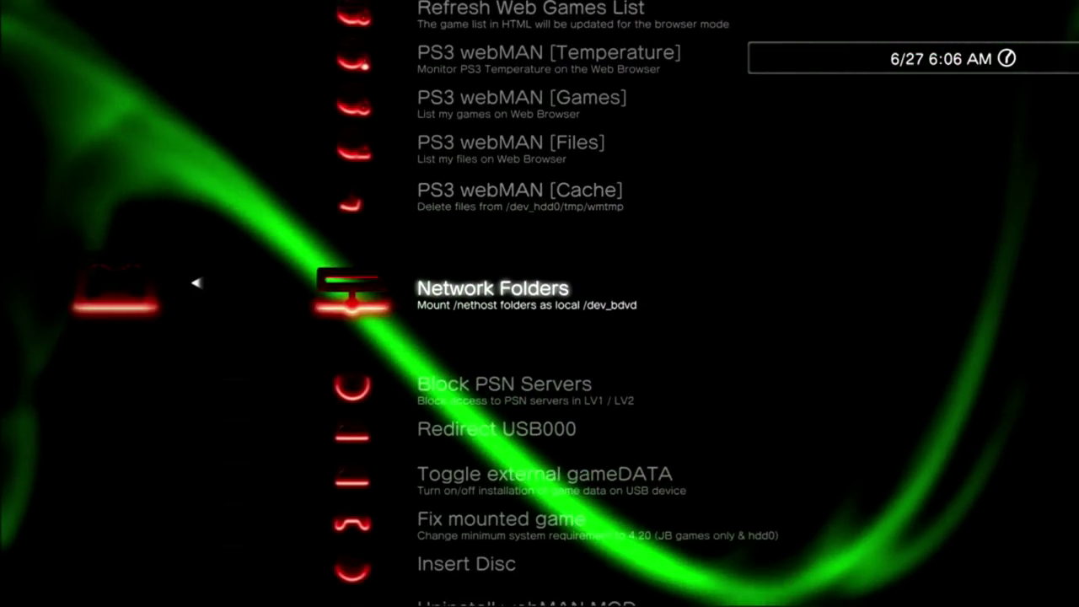
key(Down)
key(Down)
key(Down)
key(Down)
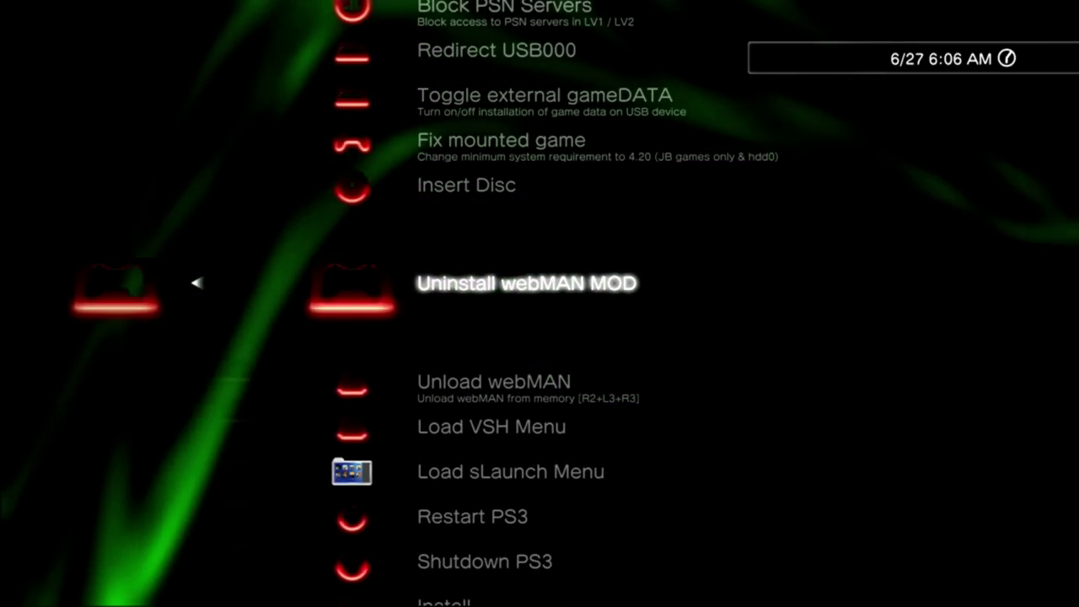
key(Return)
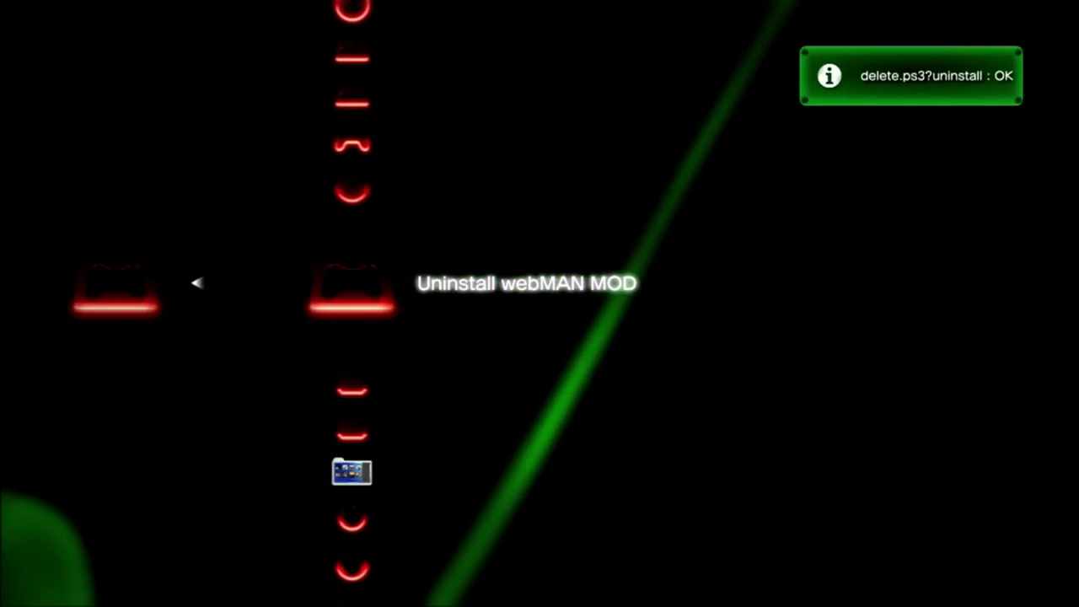
Return to the Game category and restart the console
key(Escape)
key(Escape)
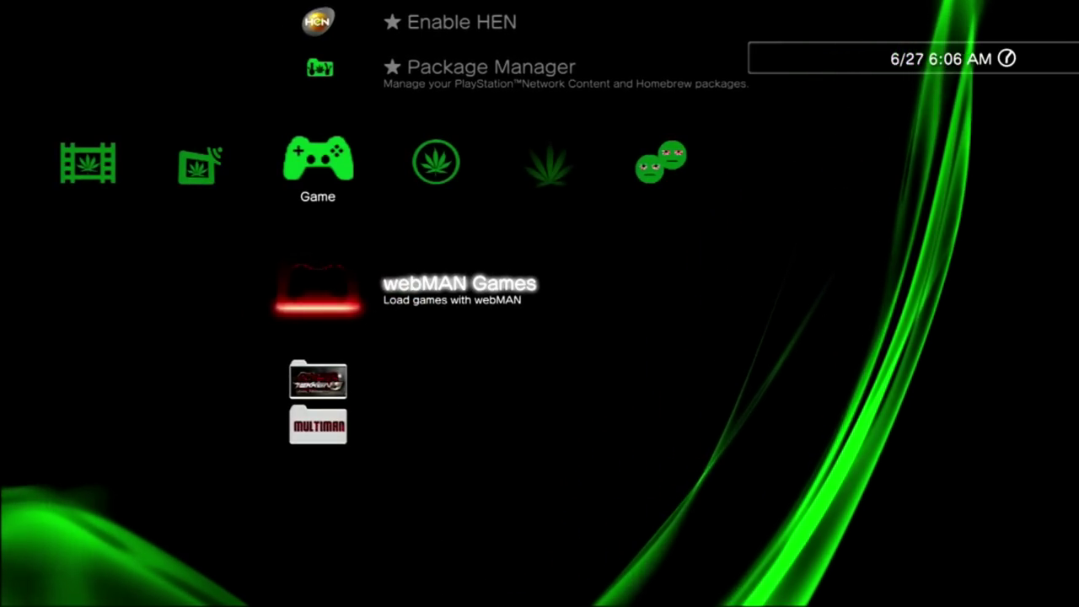
key(Up)
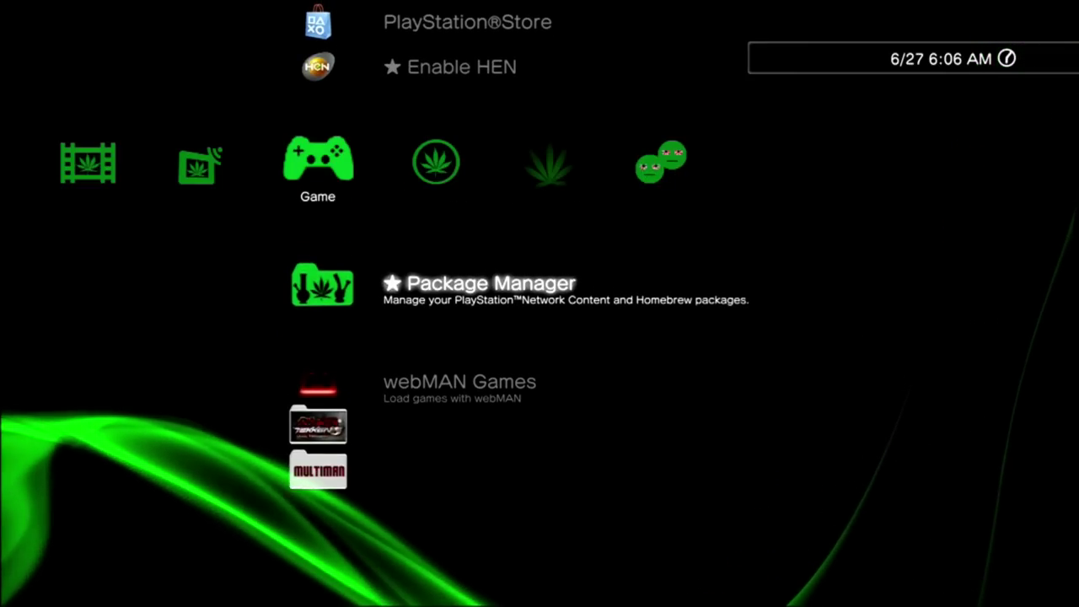
key(super)
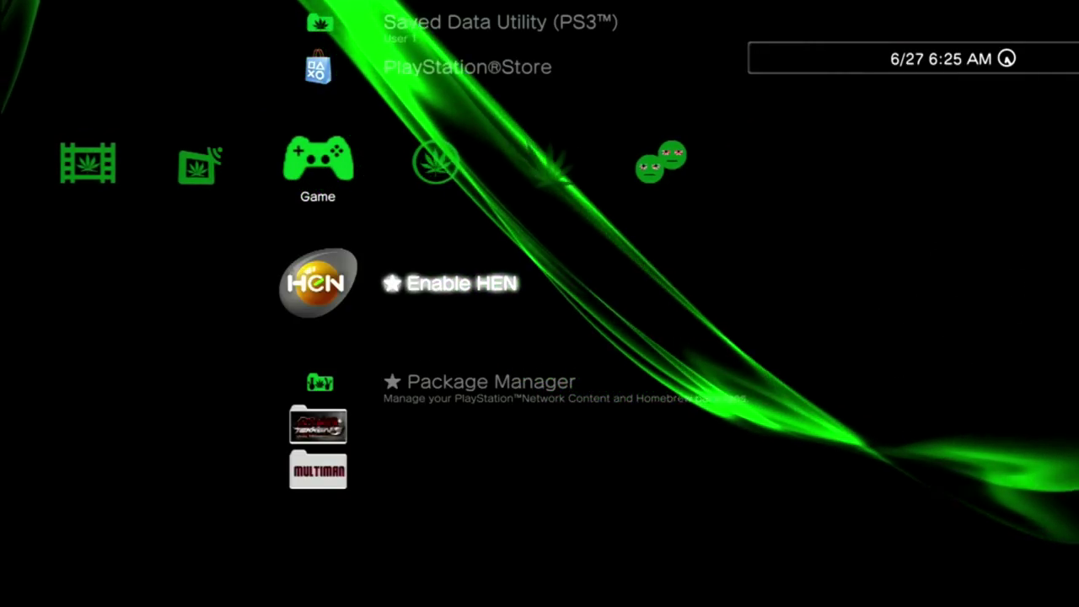
Open the Internet Browser from Network, load ps3xploit.com and dismiss the PS3HEN update notice
key(Down)
key(Right)
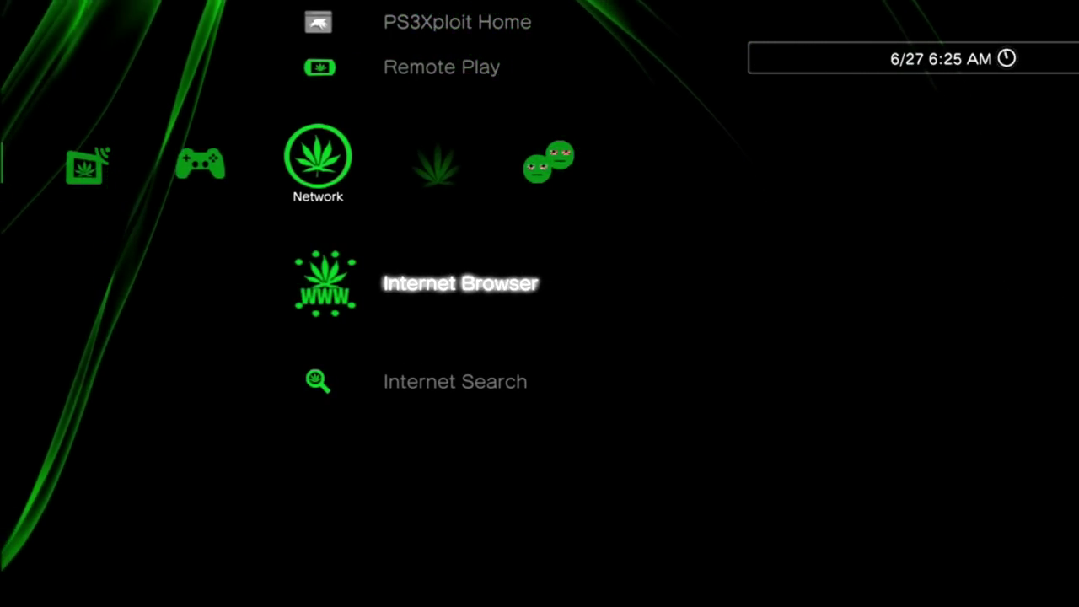
key(Return)
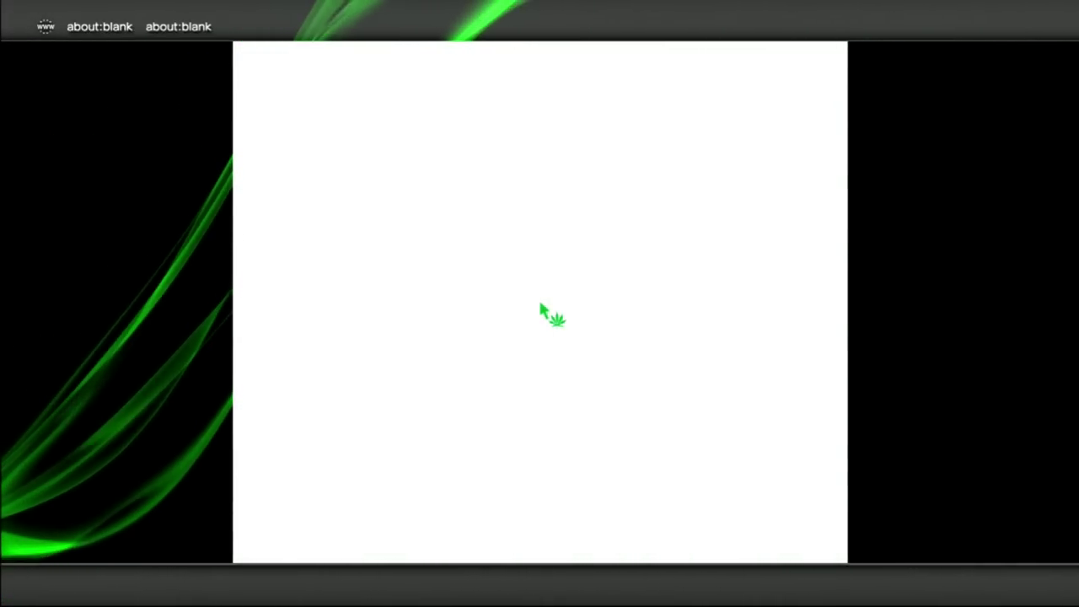
key(Return)
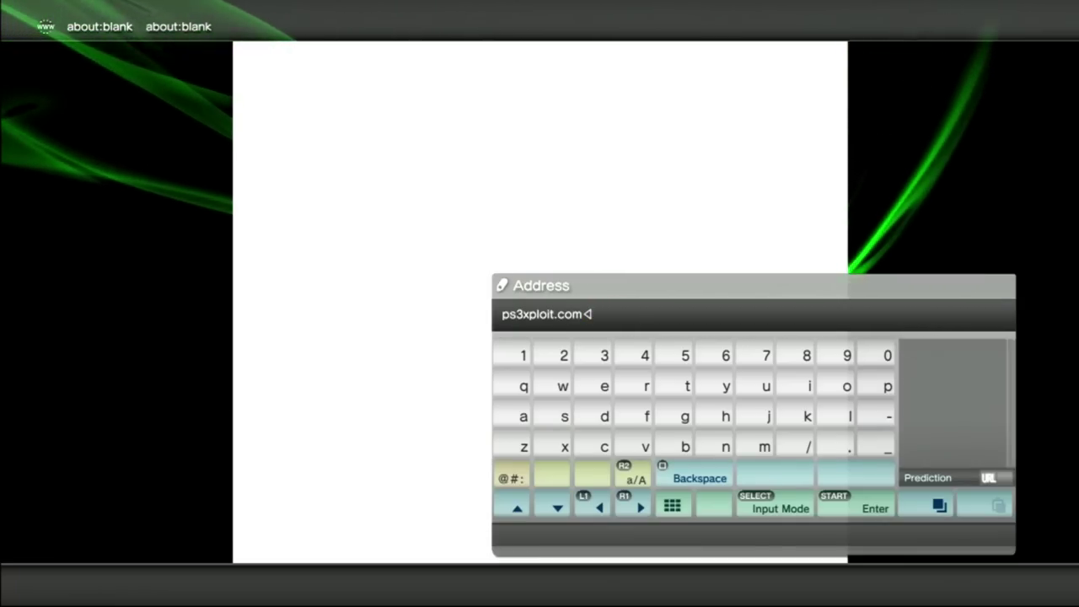
key(Return)
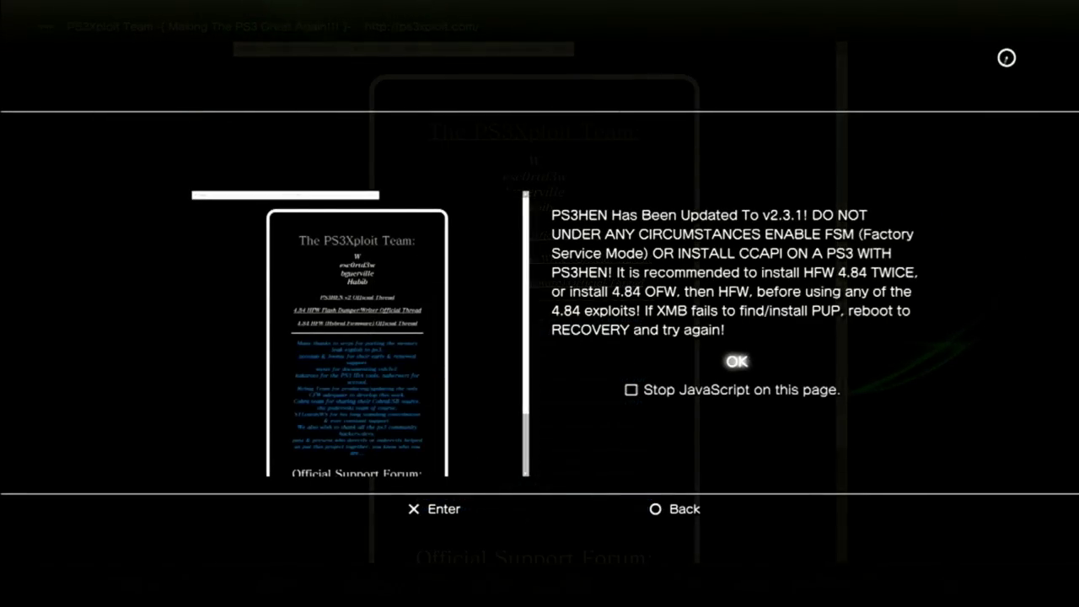
key(Return)
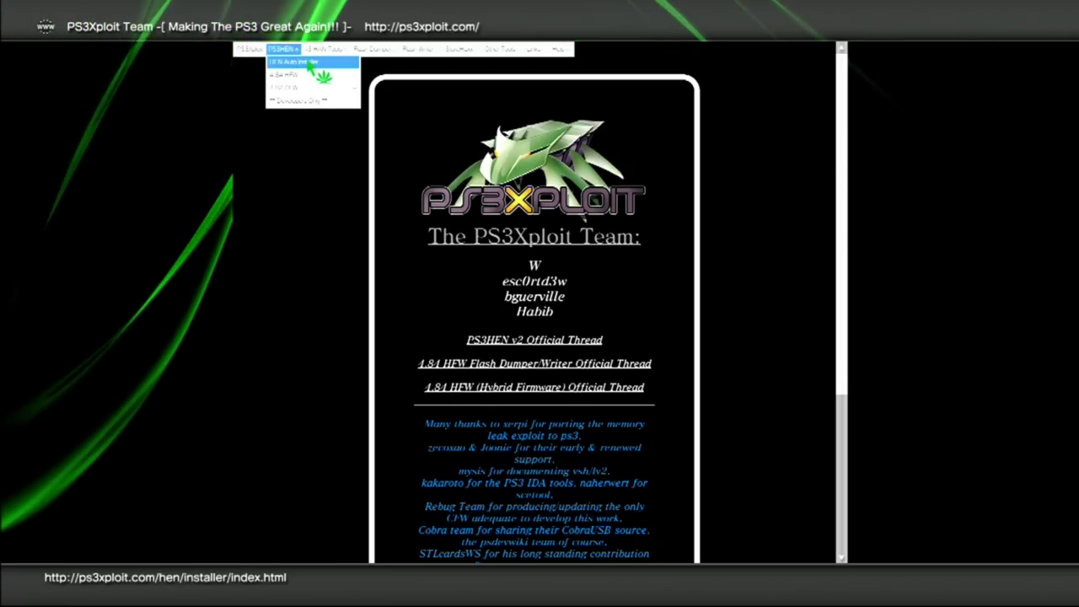
Open the HEN Auto Installer page from the site's PS3HEN entries and close the PS3Xploit home page window
click(325, 66)
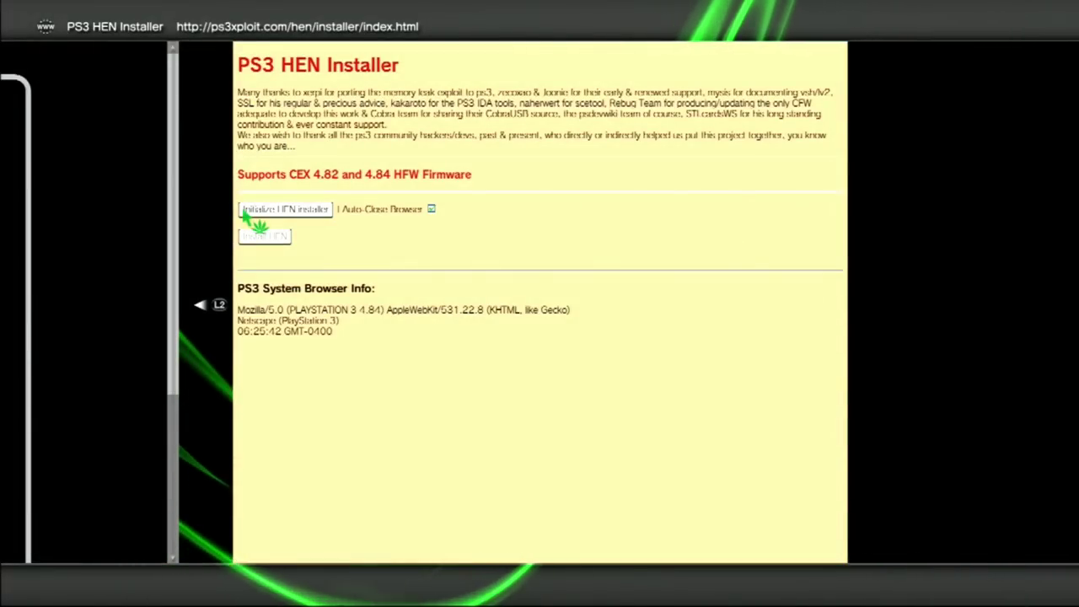
key(Page_Up)
key(Menu)
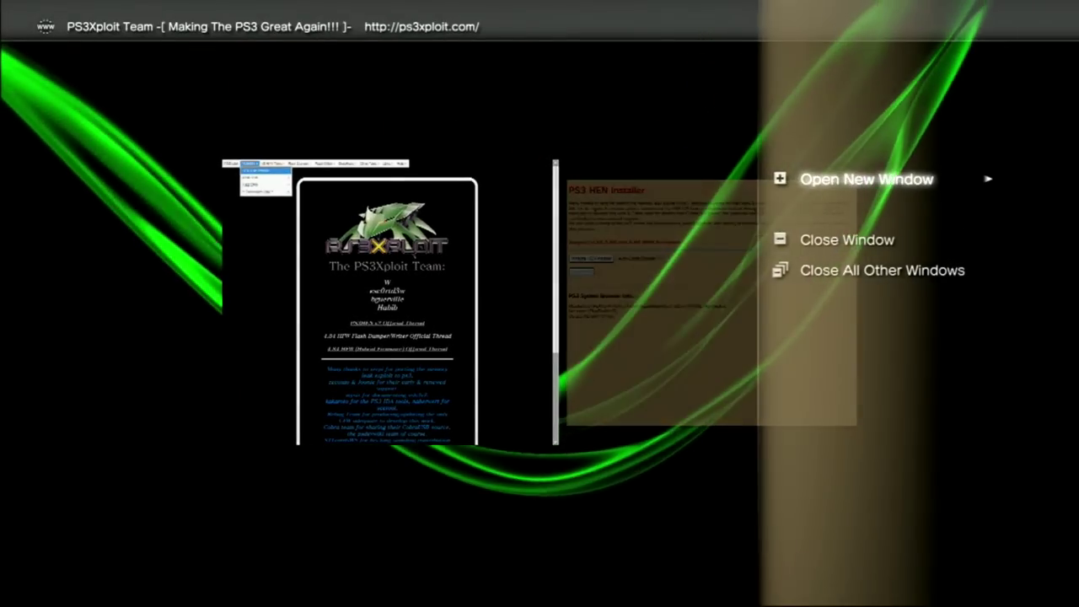
key(Down)
key(Return)
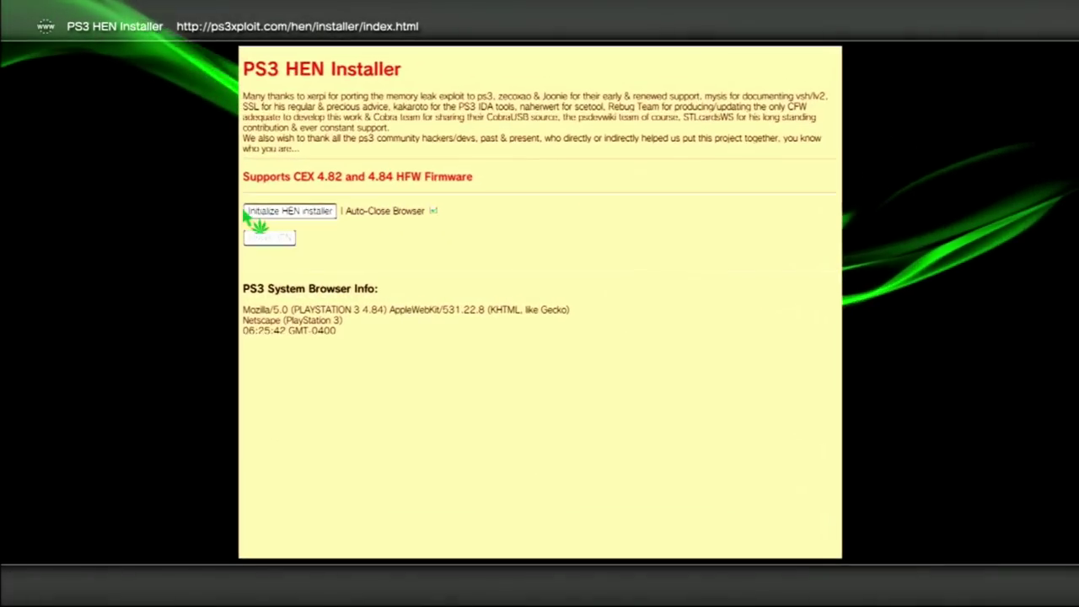
Delete all cookies stored by the browser
key(Menu)
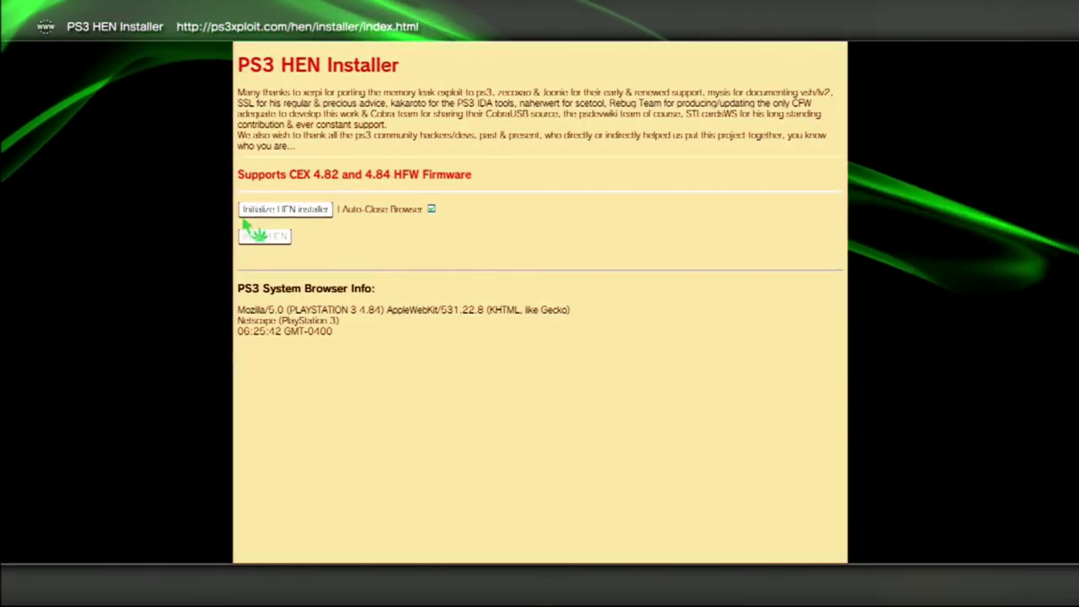
key(Up)
key(Right)
key(Down)
key(Down)
key(Down)
key(Down)
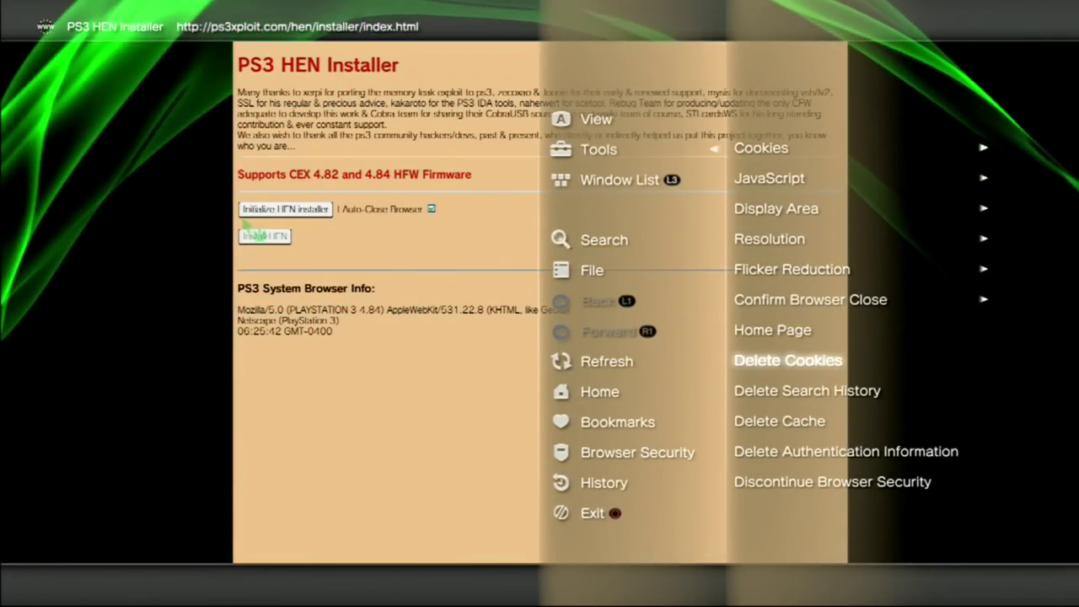
key(Return)
key(Left)
key(Return)
Delete the browser's entire search history
key(Menu)
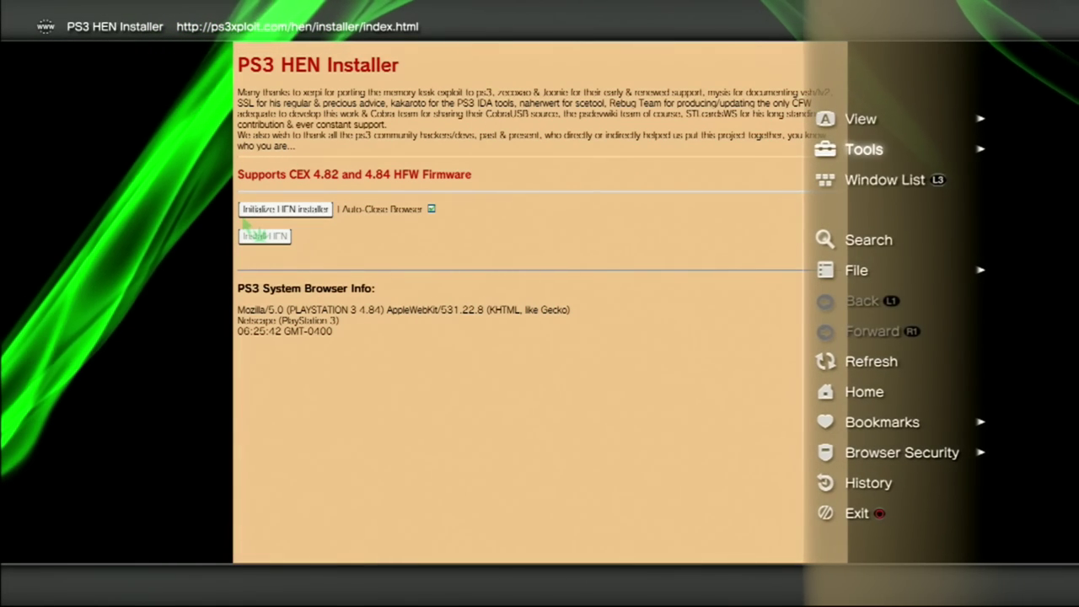
key(Right)
key(Return)
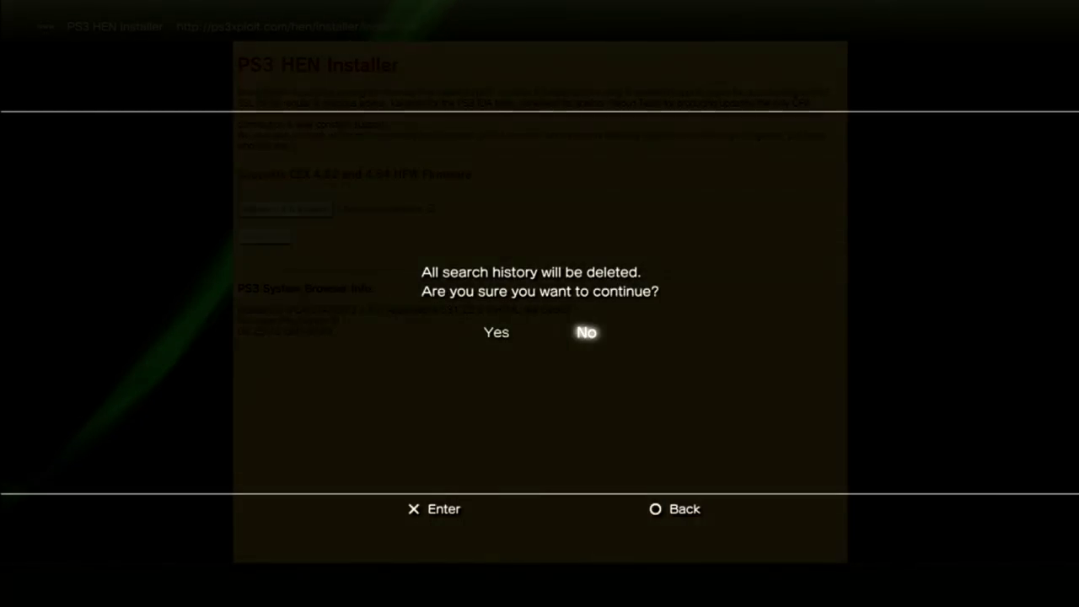
key(Left)
key(Return)
Delete the browser's cache
key(Menu)
key(Right)
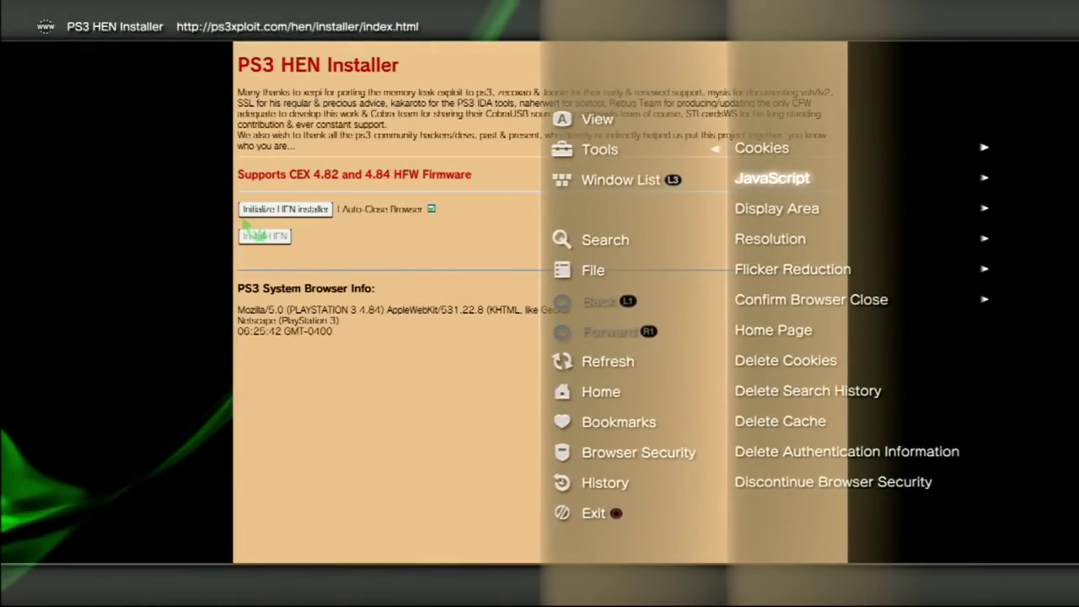
key(Down)
key(Return)
key(Left)
key(Return)
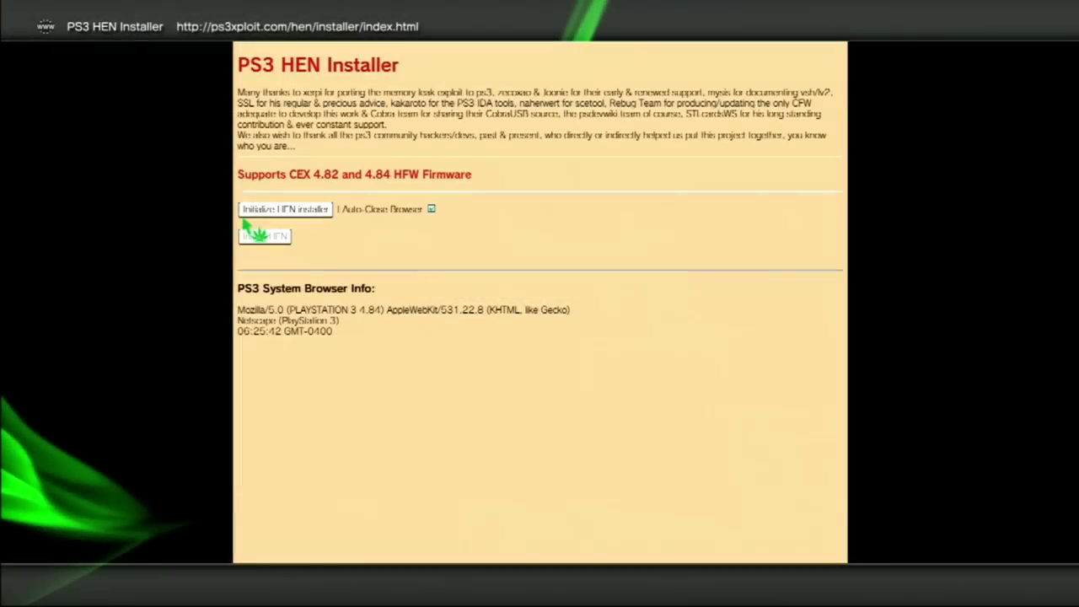
Delete the browser's saved authentication information
key(Menu)
key(Up)
key(Right)
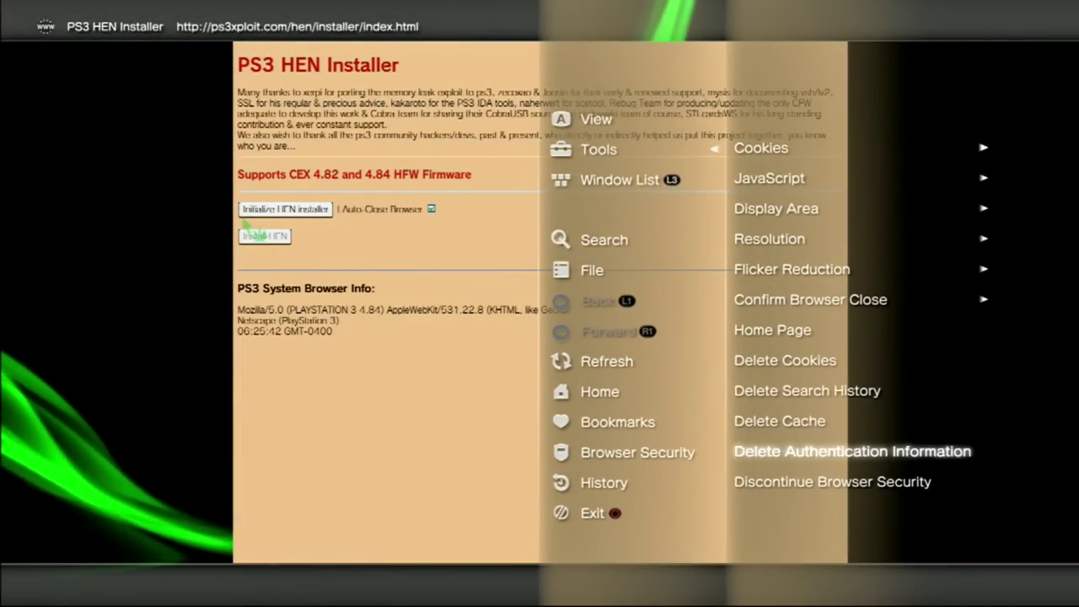
key(Return)
key(Return)
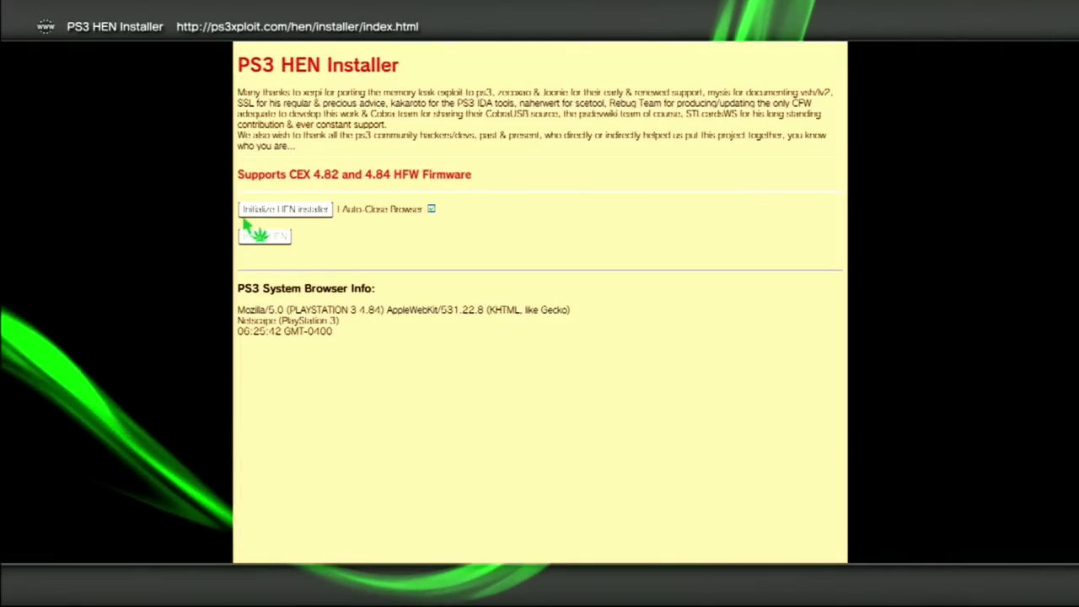
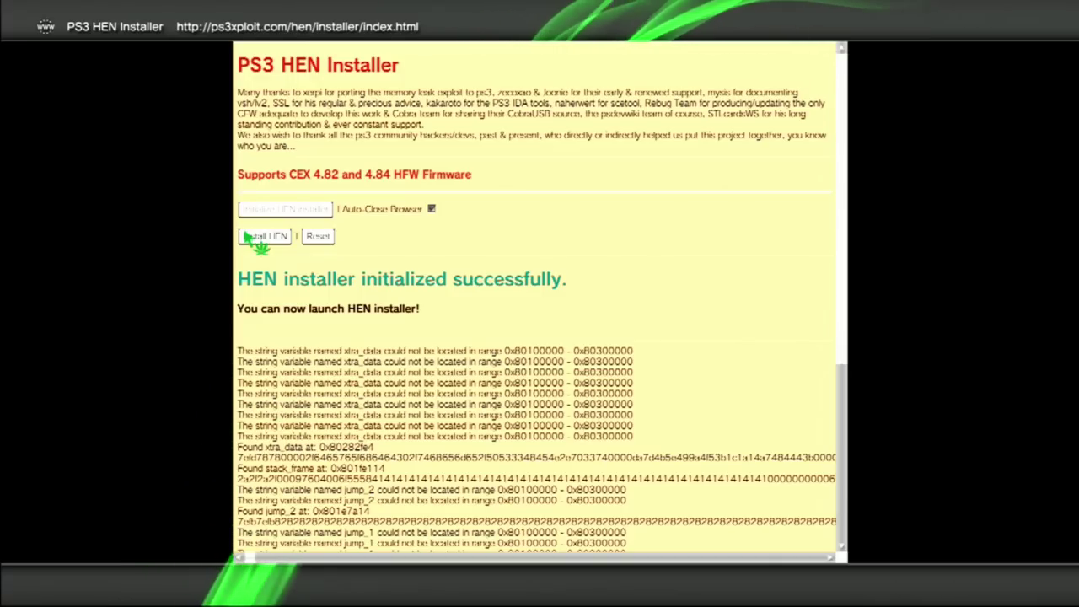
Install HEN from the initialized PS3 HEN Installer page and close the browser
click(253, 239)
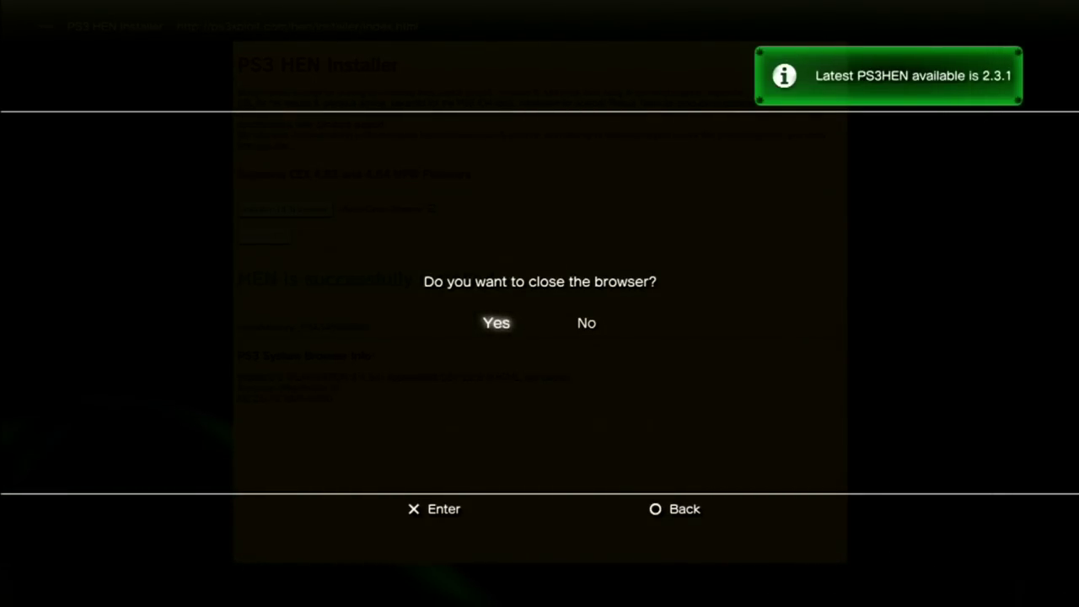
key(Return)
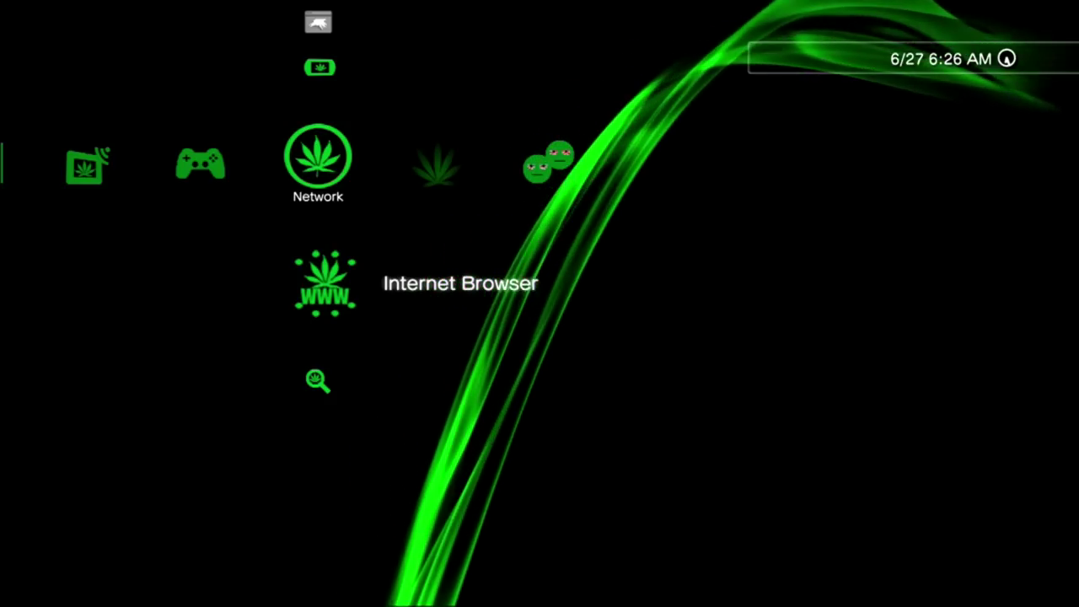
Open PS3HEN Updater within Hybrid Firmware Tools in the Network category
key(Up)
key(Up)
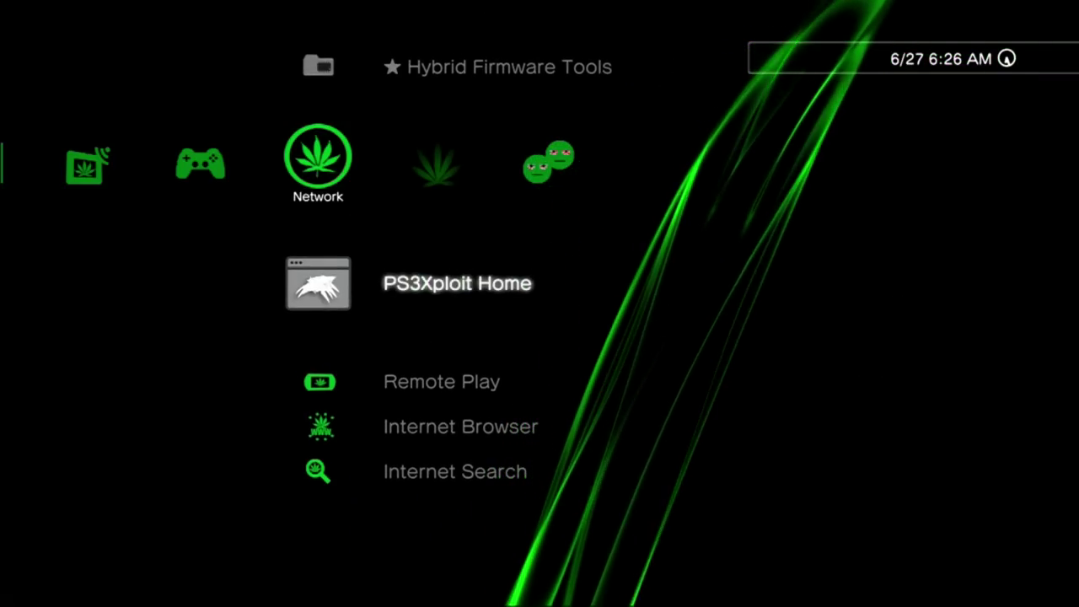
key(Up)
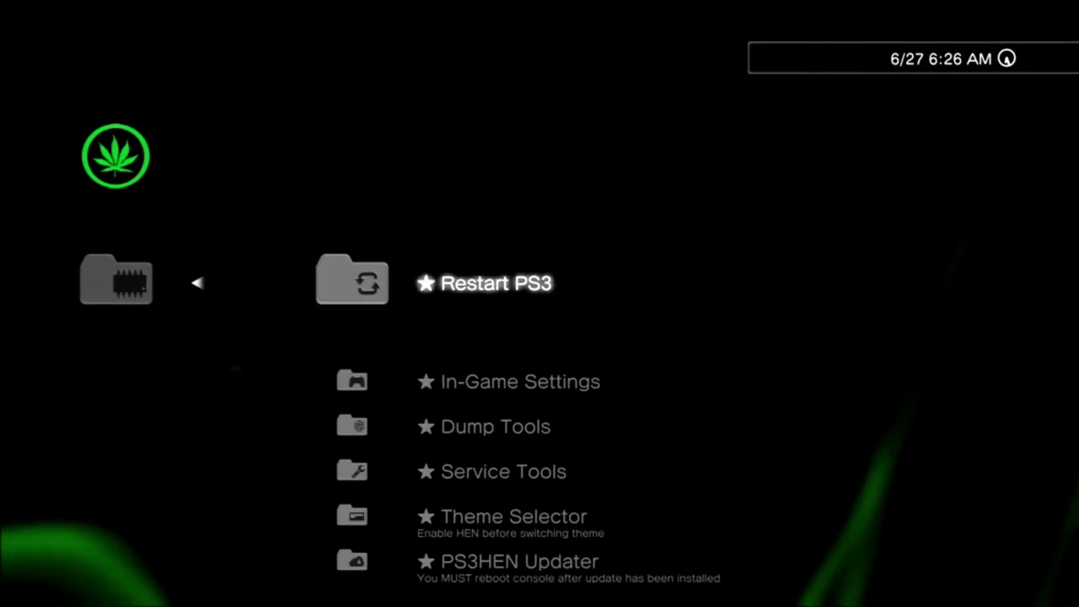
key(Down)
key(Down)
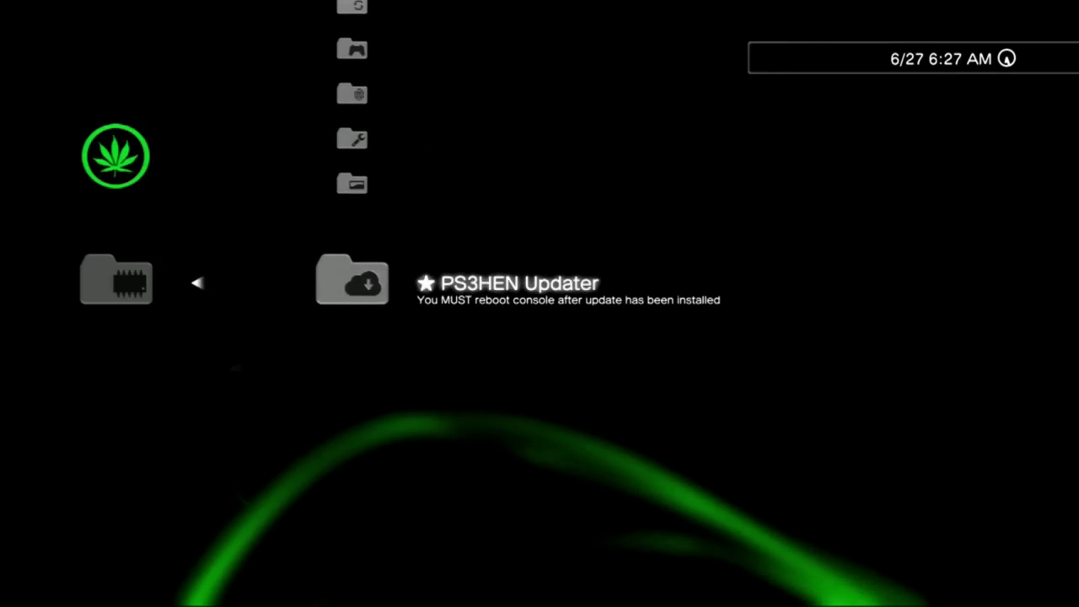
key(Return)
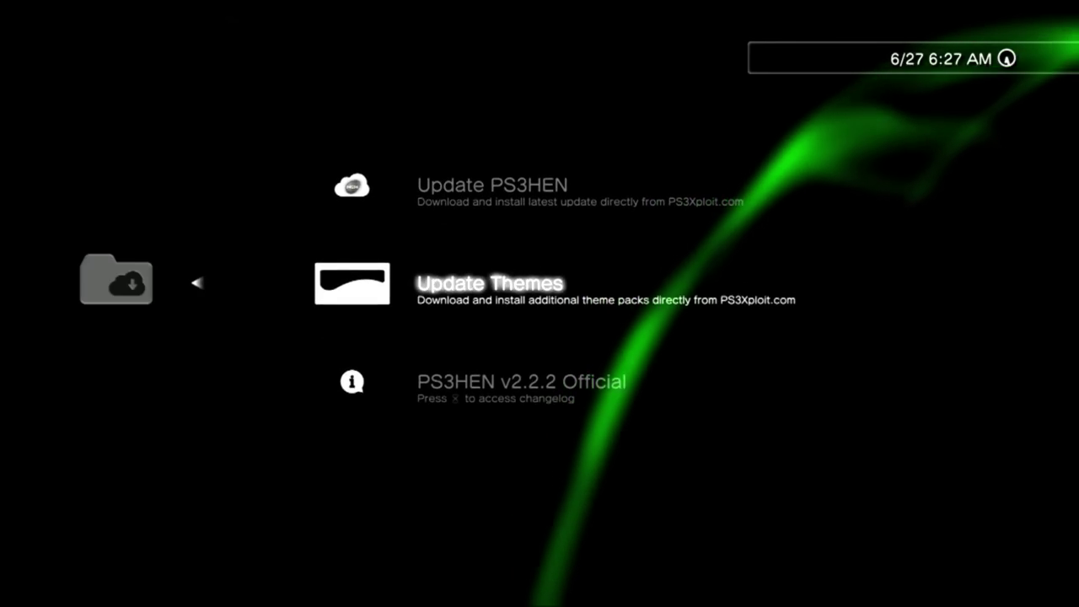
Download and install the latest PS3HEN update from PS3Xploit.com, and close the finished installation screen
key(Down)
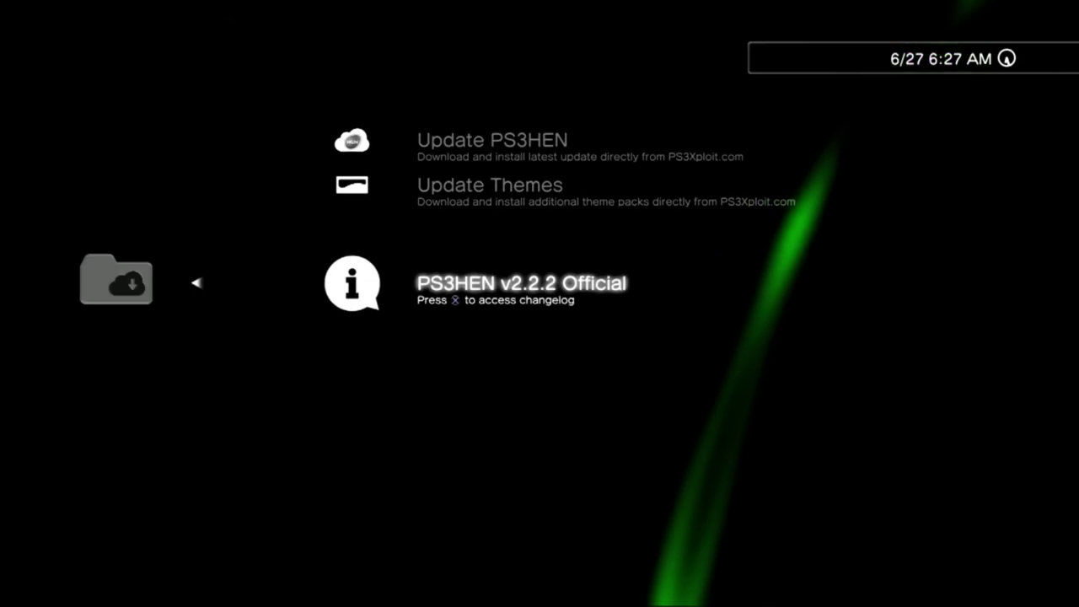
key(Up)
key(Up)
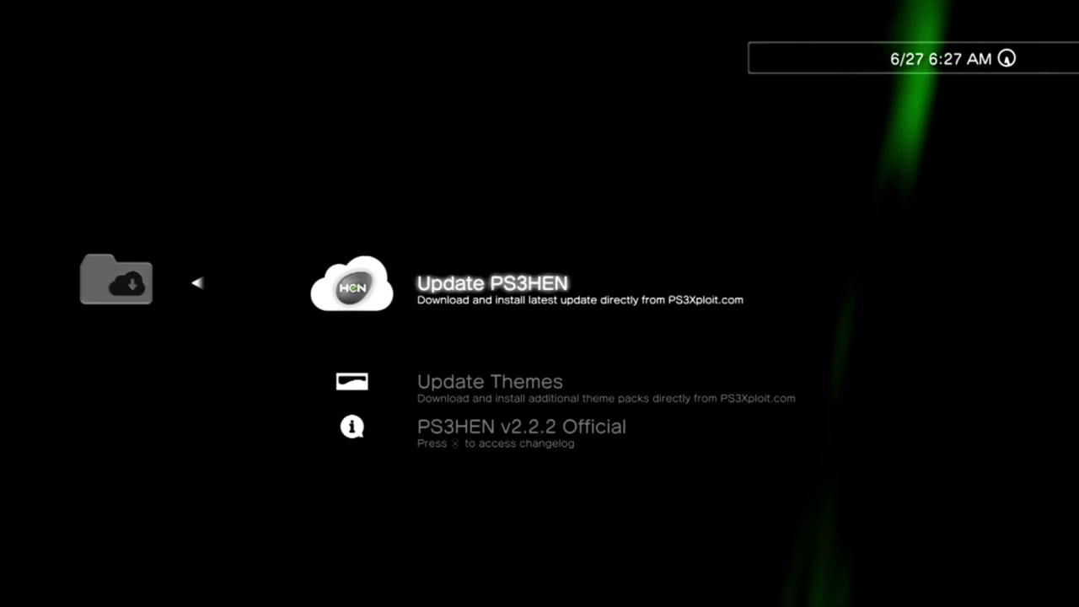
key(Return)
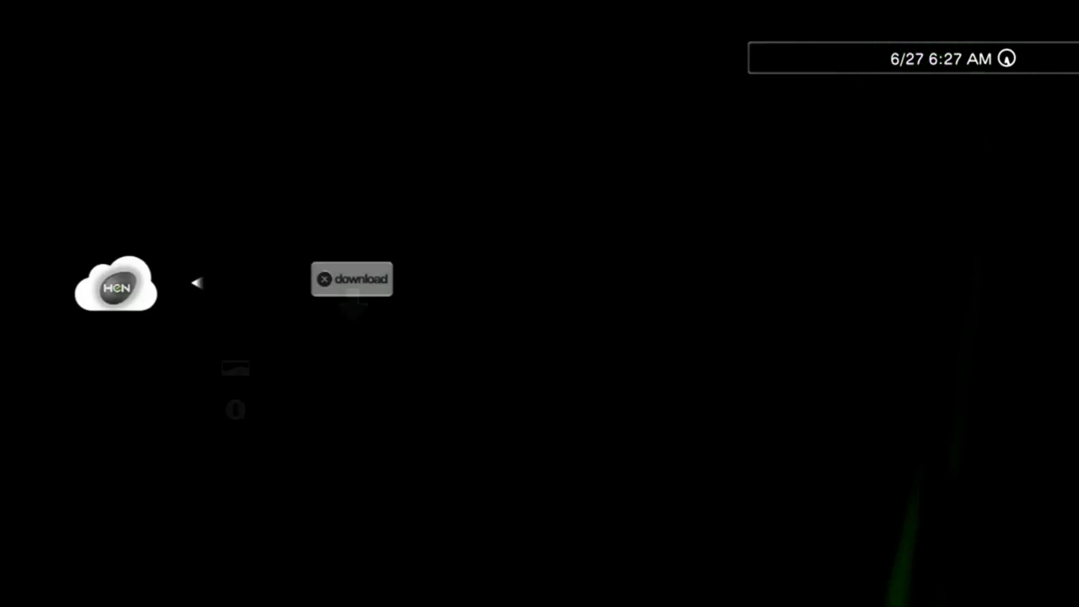
key(Return)
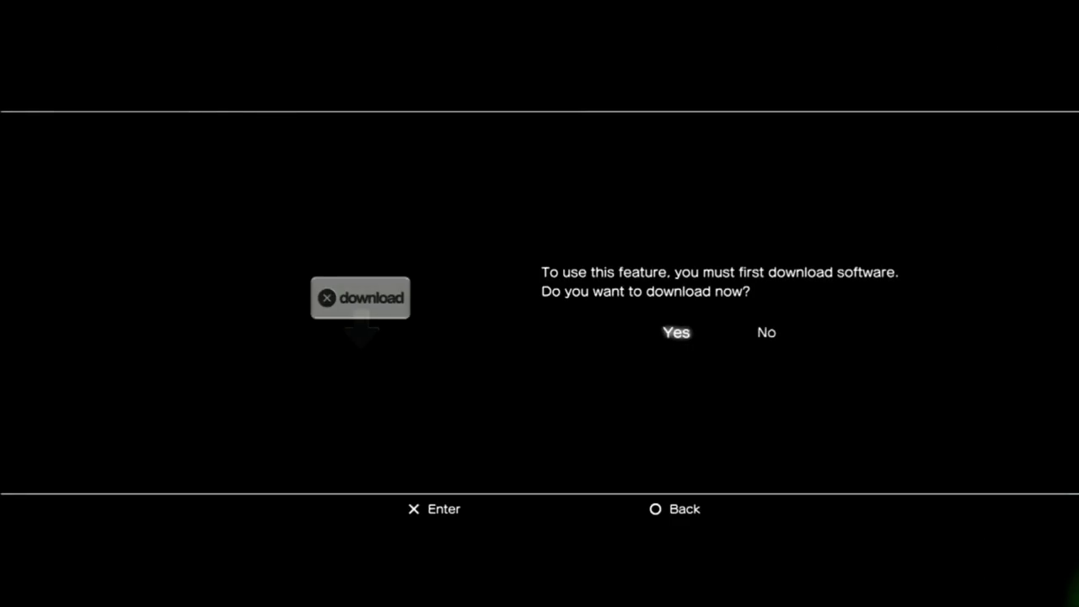
key(Return)
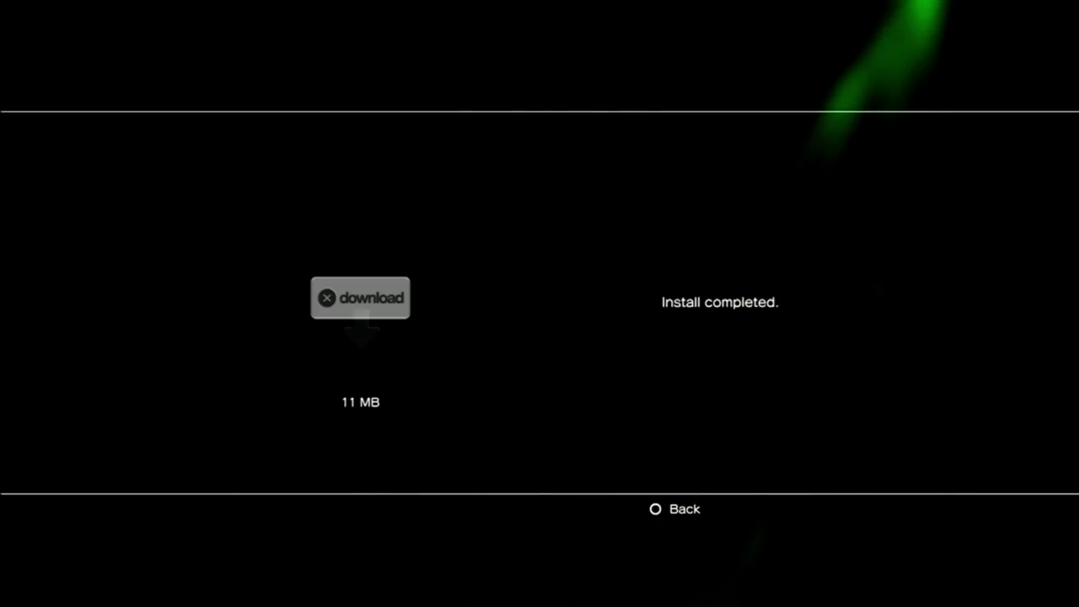
key(Escape)
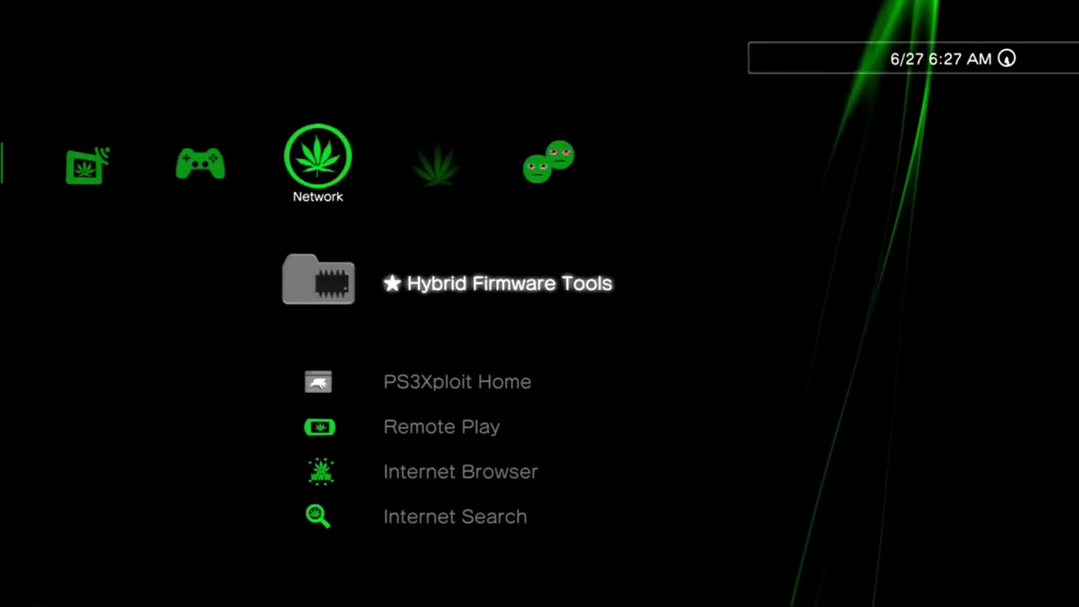
Return to the Game category and turn off the PS3 system
key(Left)
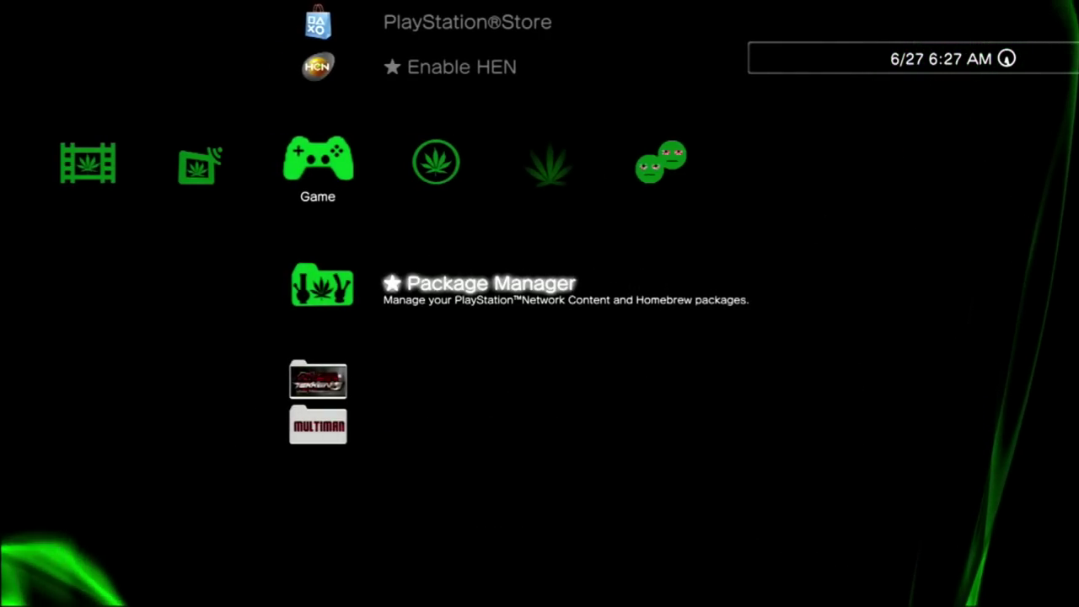
key(Return)
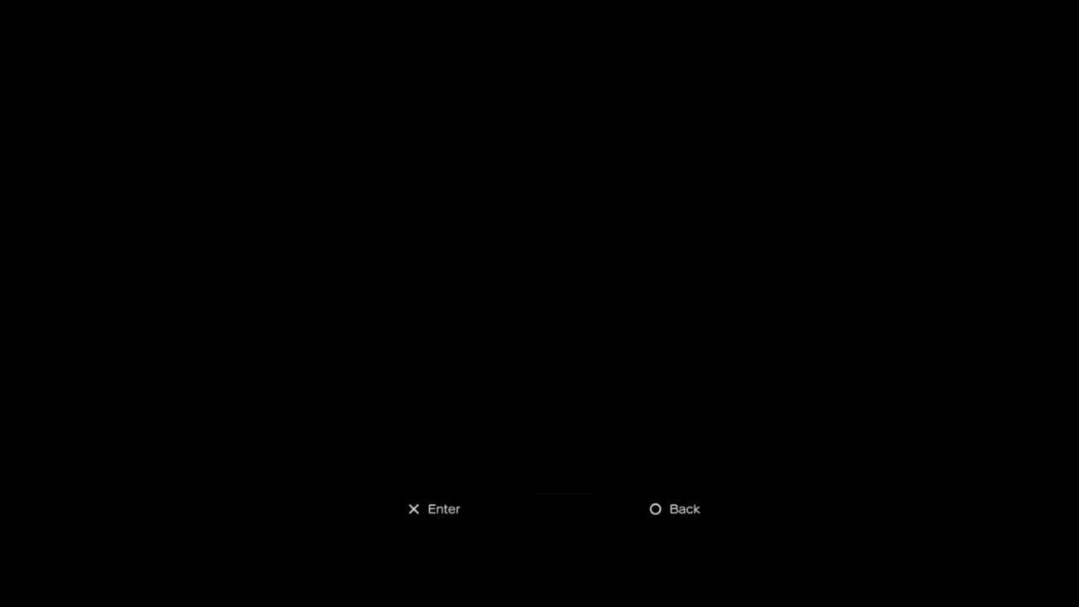
key(Home)
key(Return)
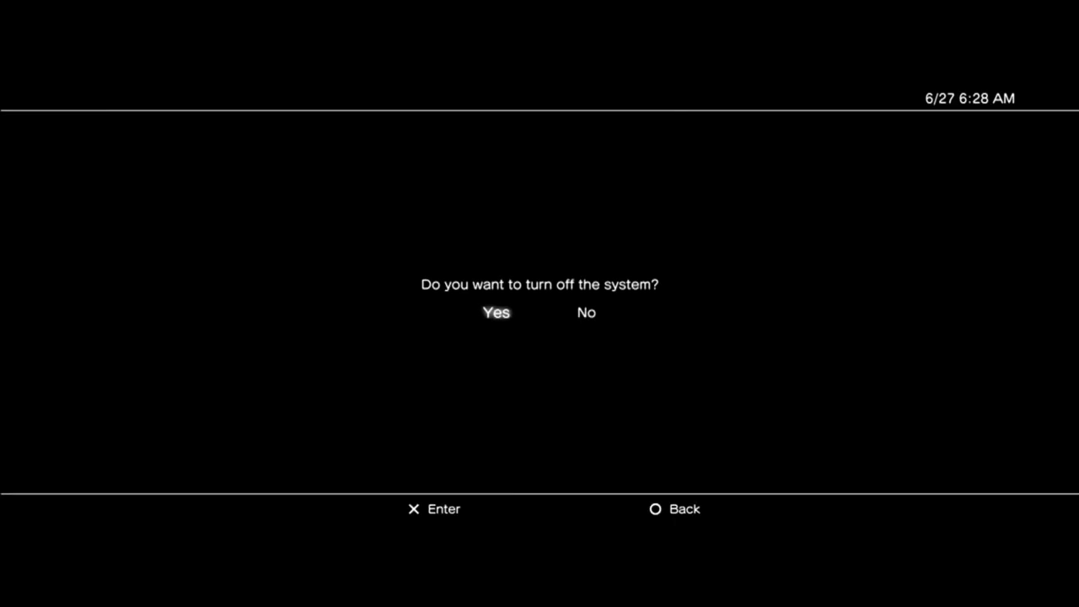
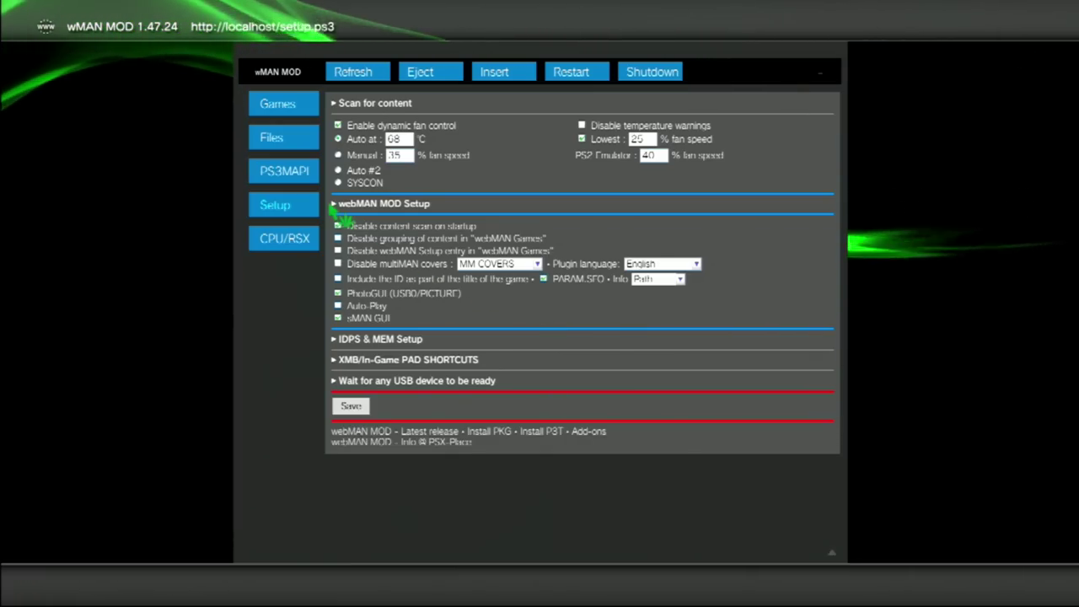
Switch the dynamic fan control to Manual and set the Auto temperature target to 64 °C
click(338, 155)
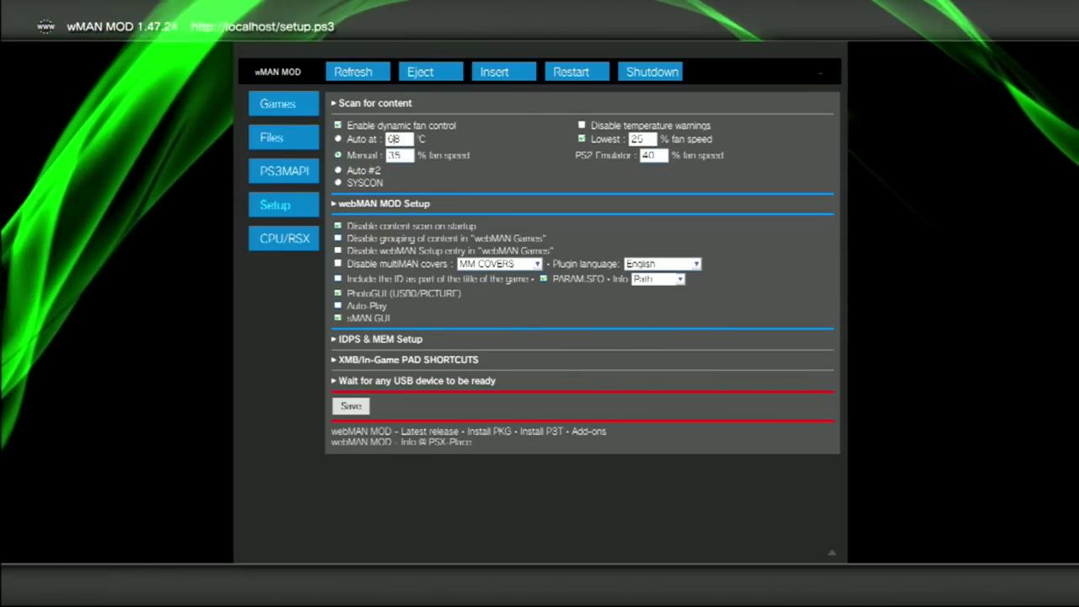
click(400, 155)
key(BackSpace)
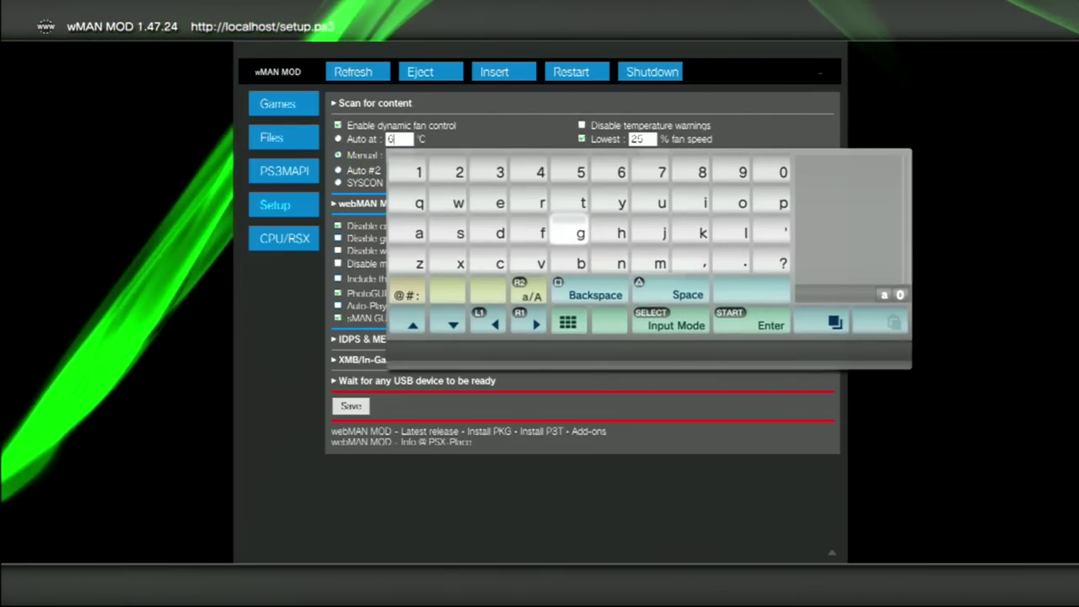
text(4)
key(Return)
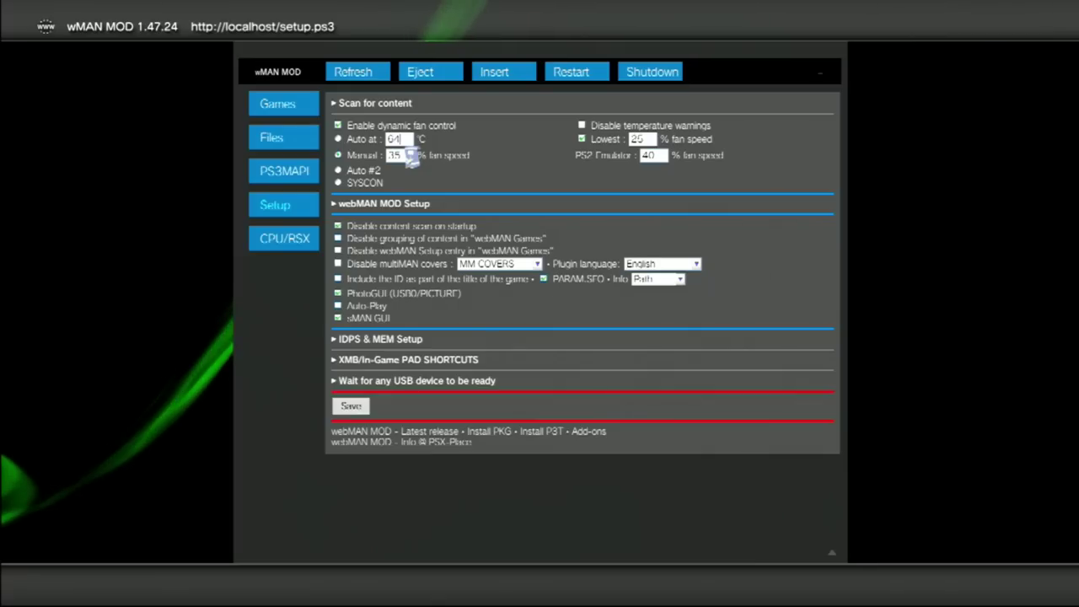
key(Return)
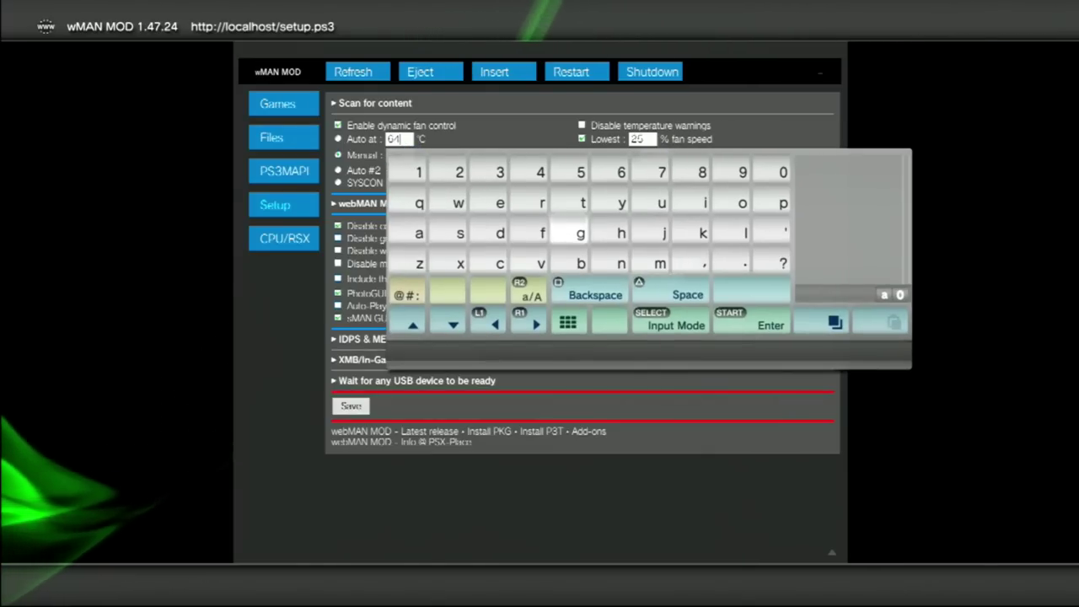
key(Escape)
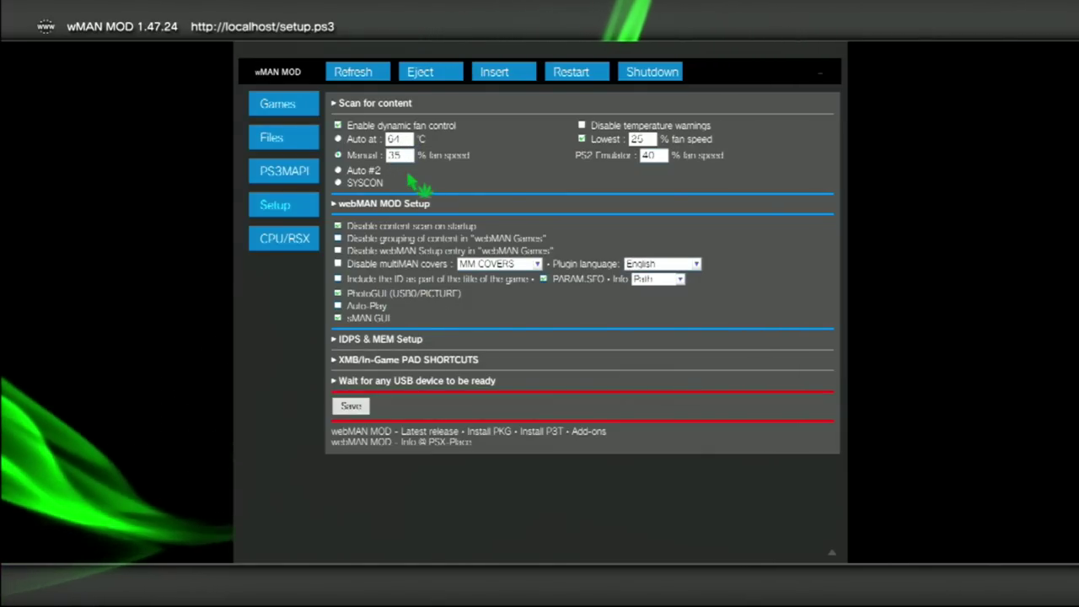
Set both the manual fan speed and the lowest fan speed to 40%
key(Return)
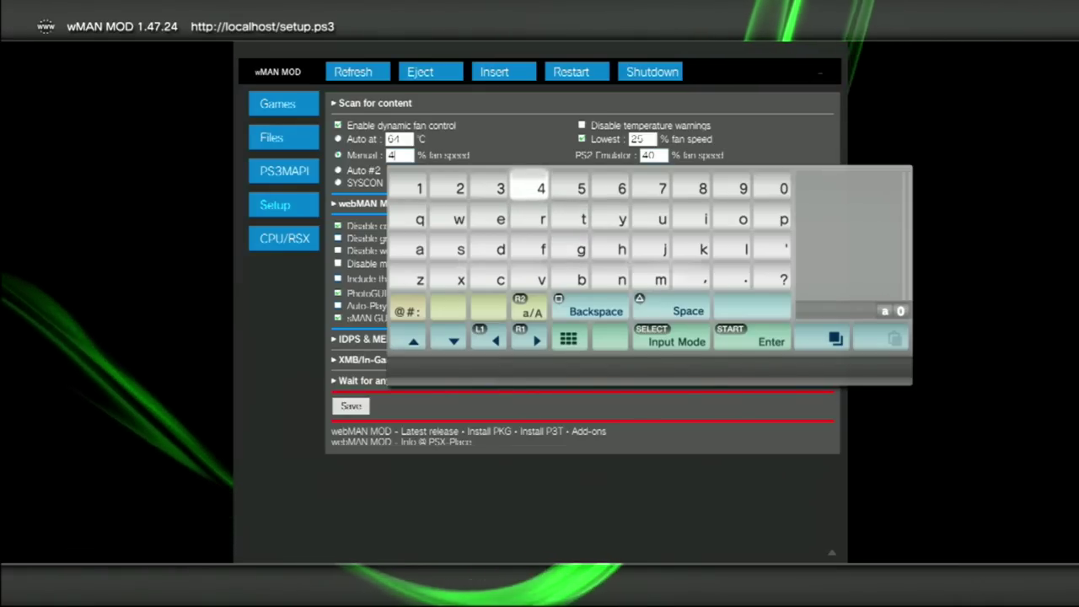
key(Return)
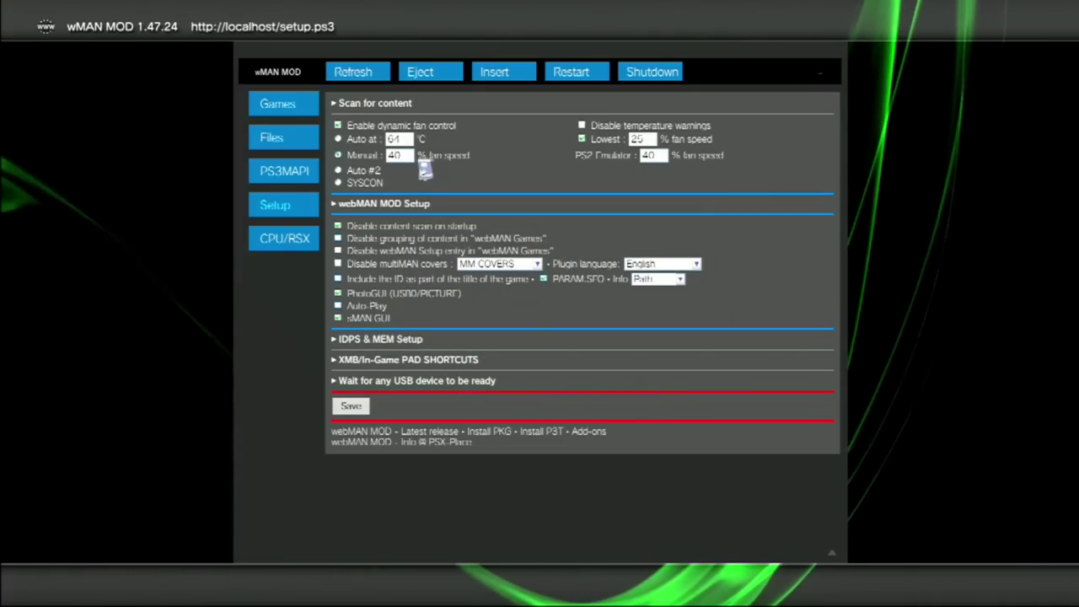
click(643, 139)
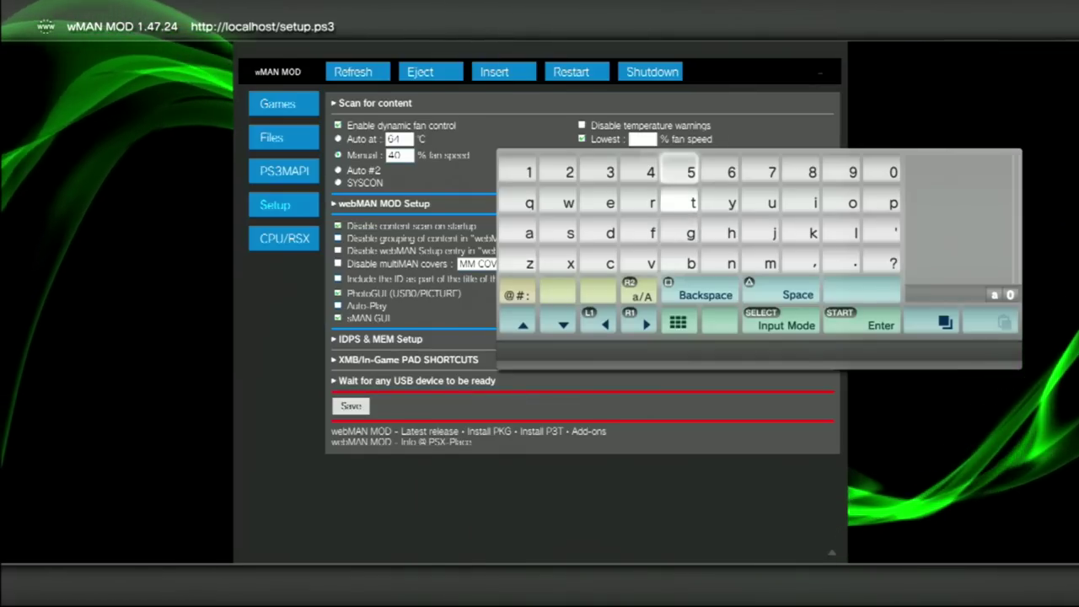
text(40)
key(Return)
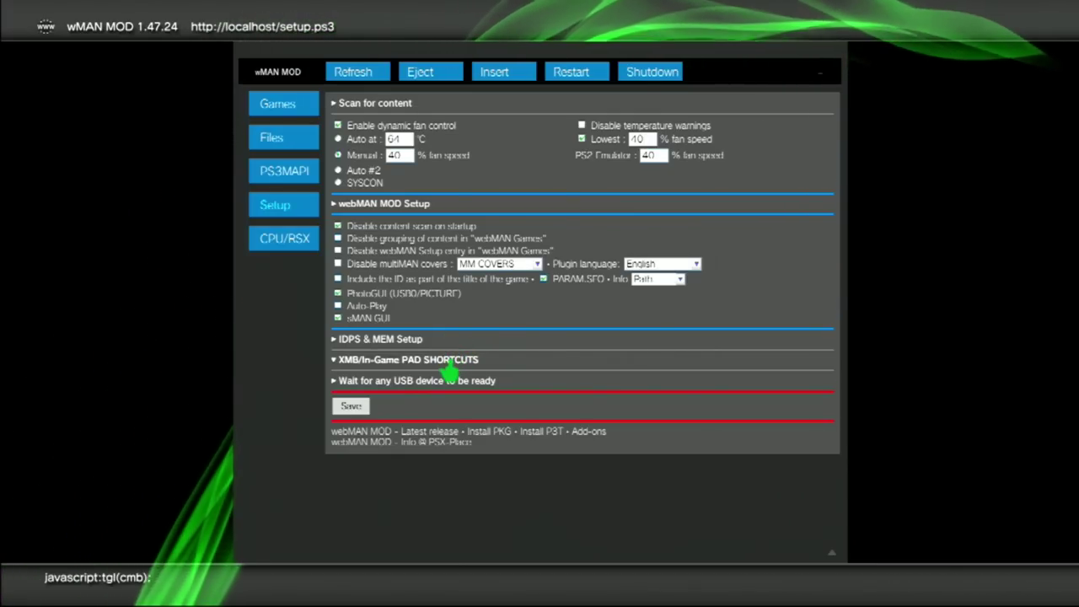
Expand XMB/In-Game PAD SHORTCUTS and disable all of the shortcuts except SHOW TEMP and DEL CFW SYSCALLS
click(442, 358)
scroll(443, 365, down, 1)
scroll(447, 369, down, 1)
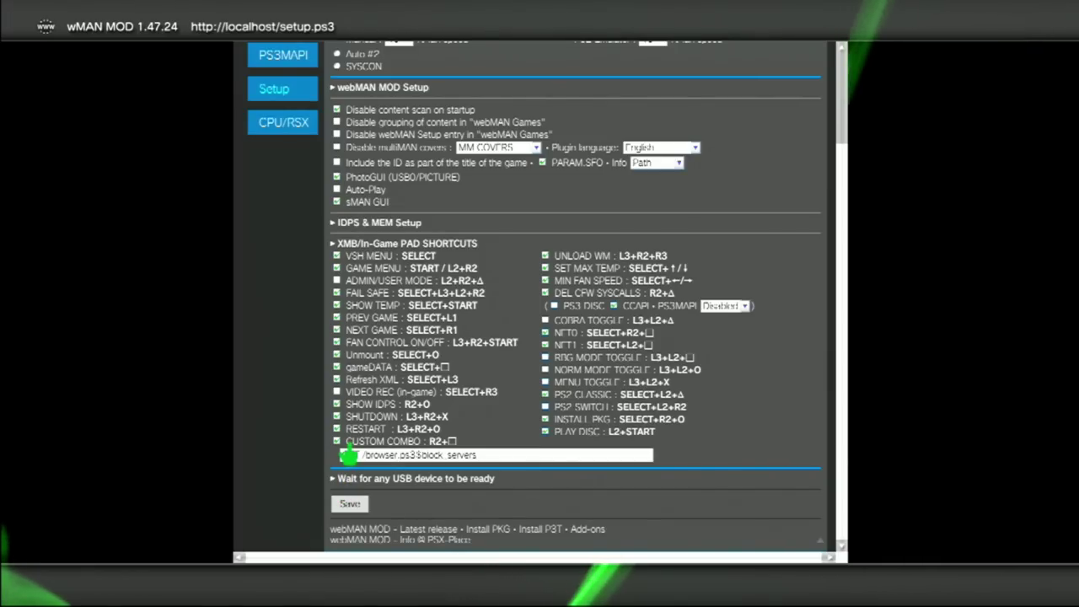
click(338, 404)
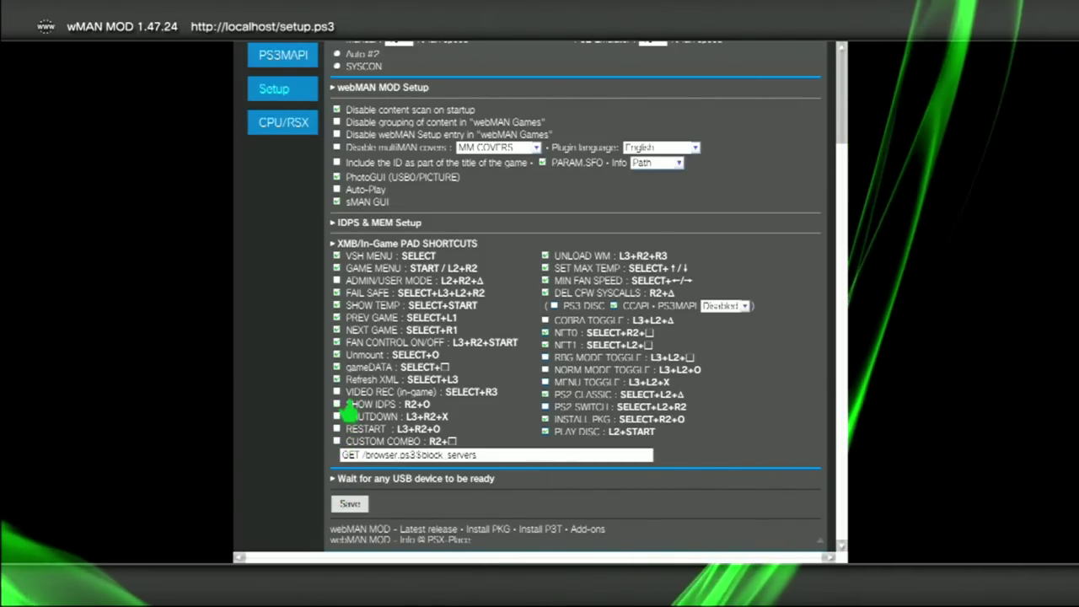
click(338, 380)
click(338, 355)
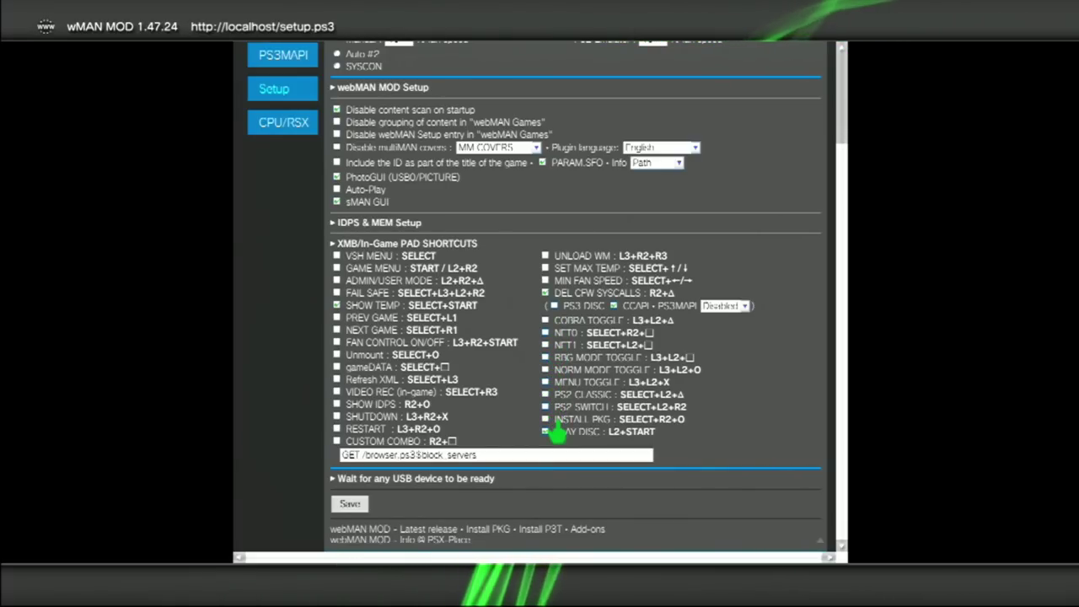
Set PS3MAPI to Enabled and save the webMAN MOD setup
click(725, 306)
key(Up)
key(Return)
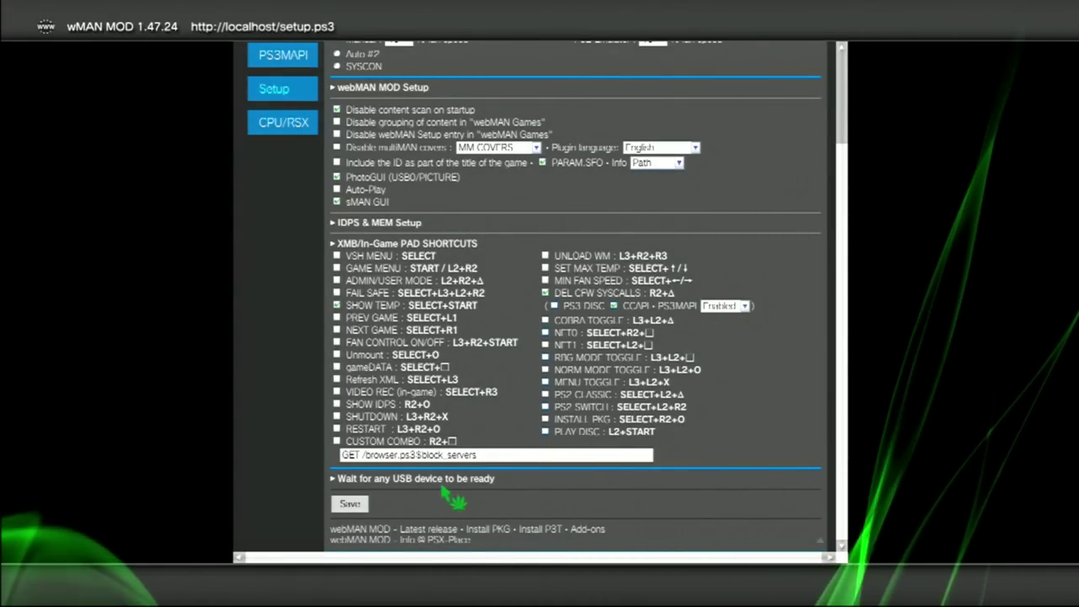
click(351, 504)
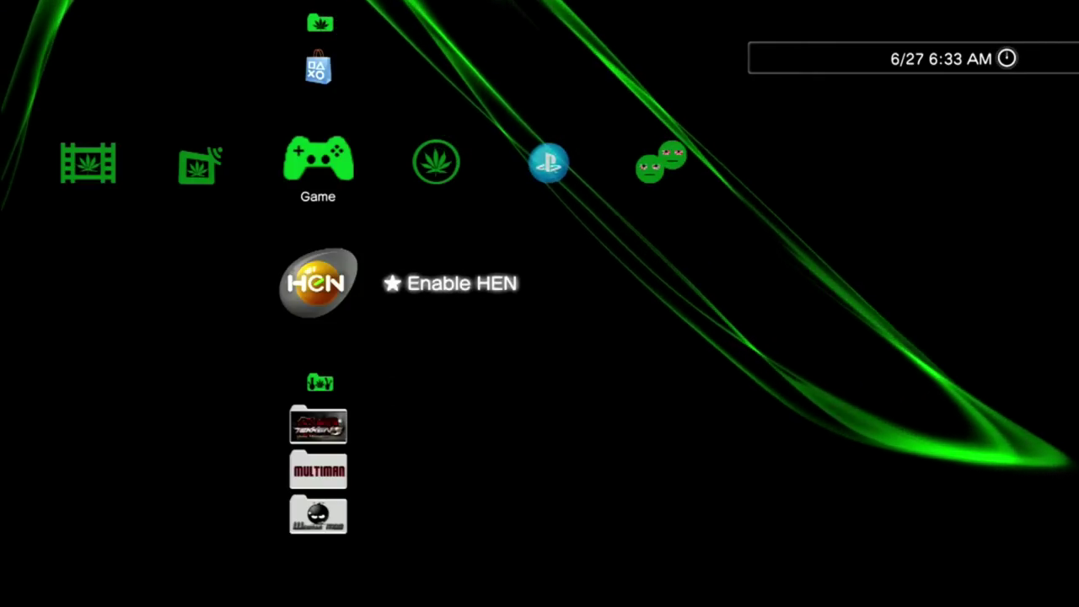
Enable HEN from the Game category and close the browser
key(Return)
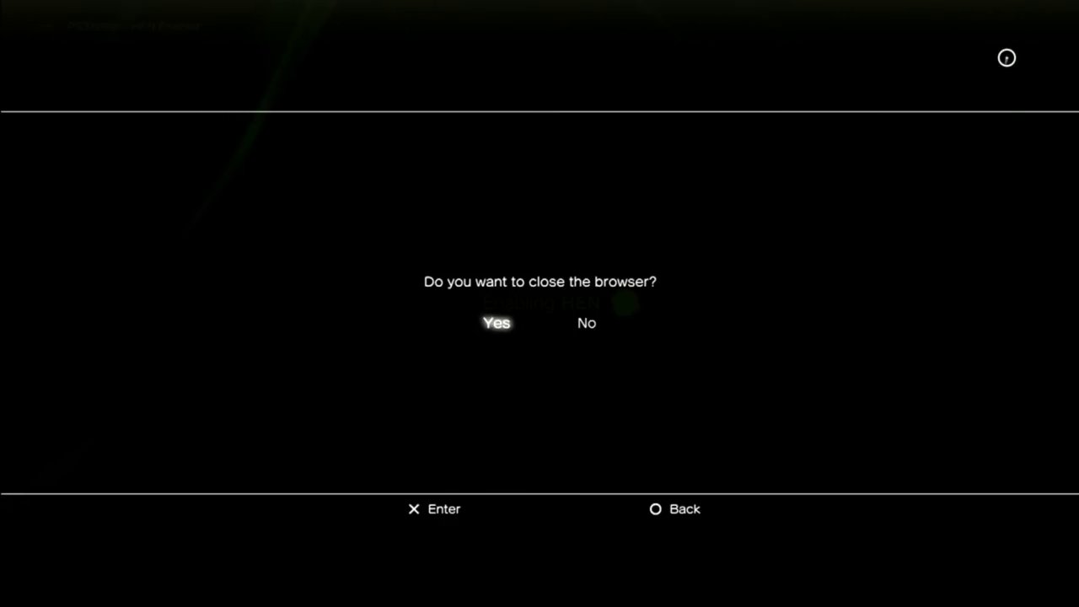
key(Return)
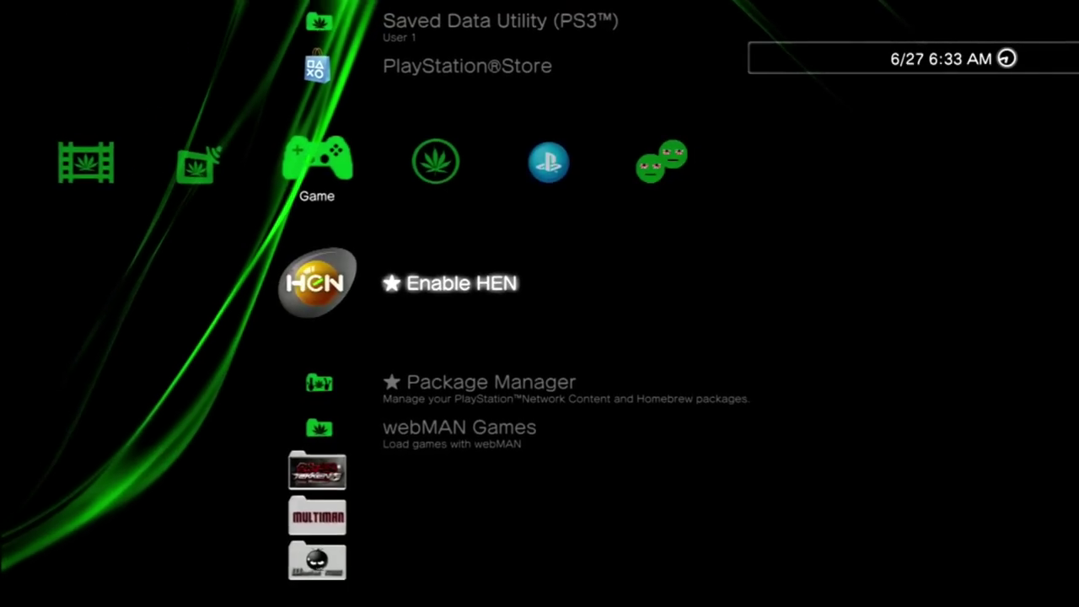
Open the PS3 webMAN [Setup] page through webMAN Games
key(Down)
key(Down)
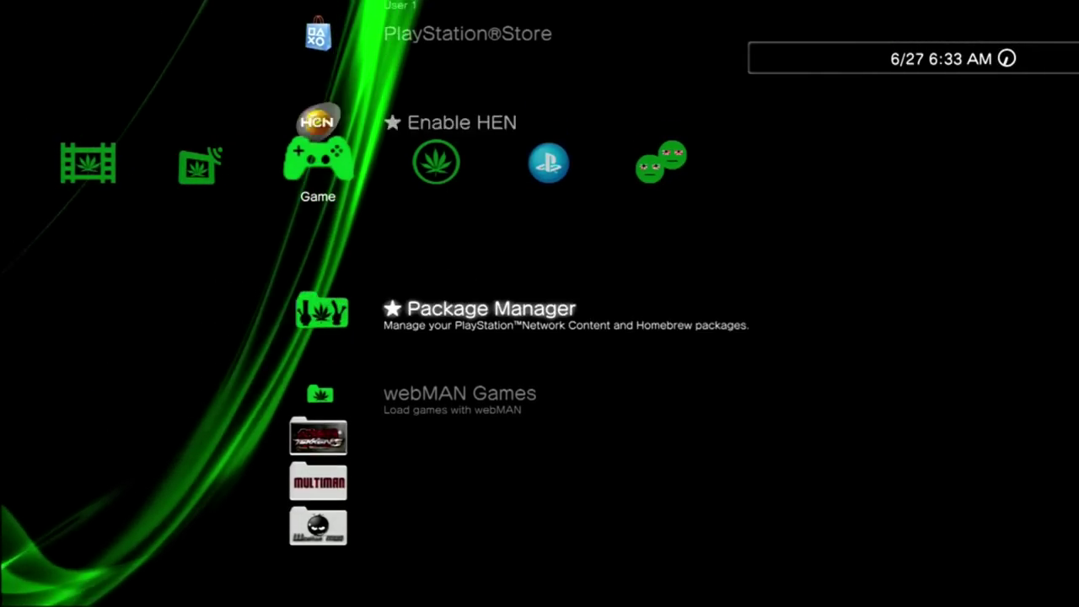
key(Return)
key(Return)
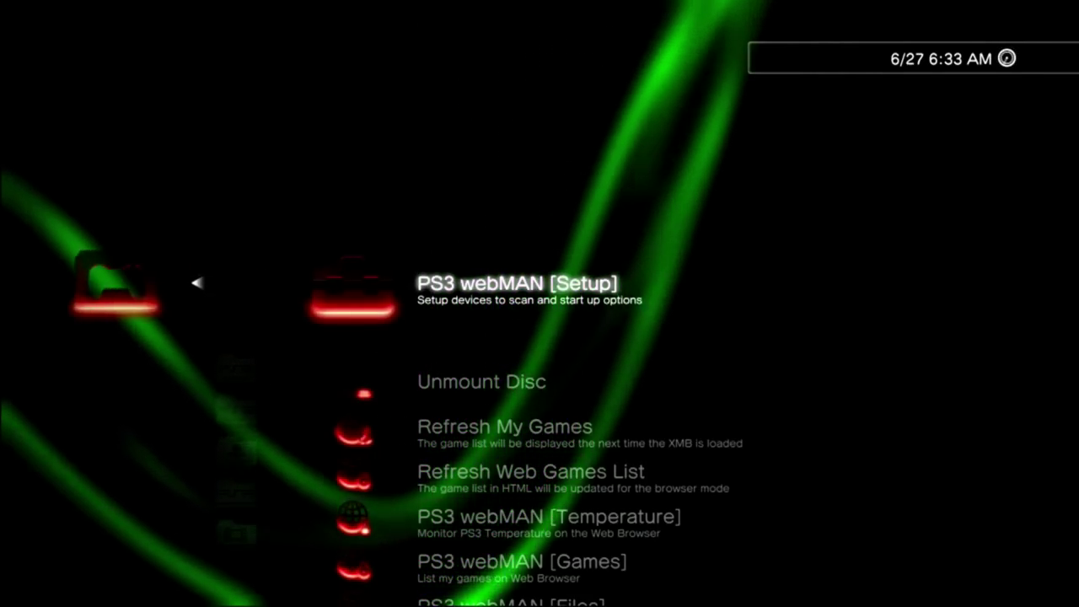
key(Return)
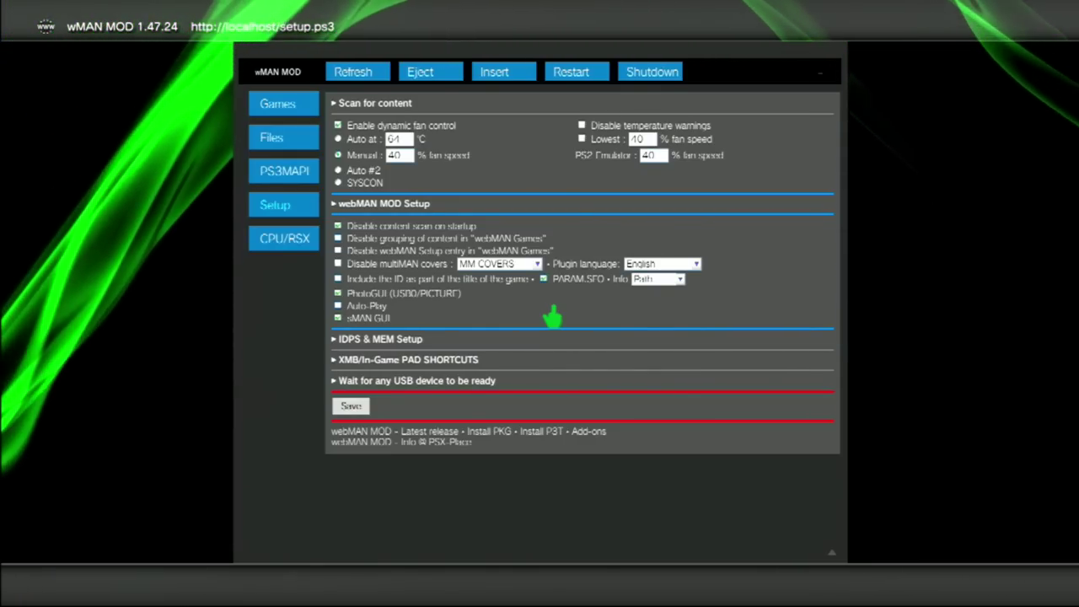
Install the wm_theme_rebugification.pkg icon theme from webMAN MOD's Add-ons page
click(592, 434)
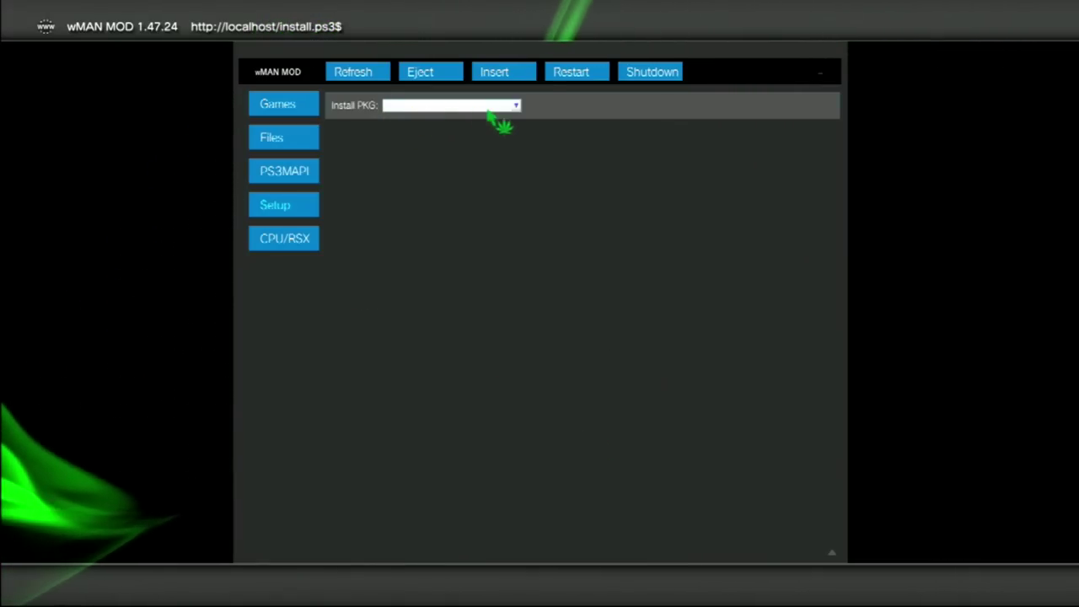
click(516, 106)
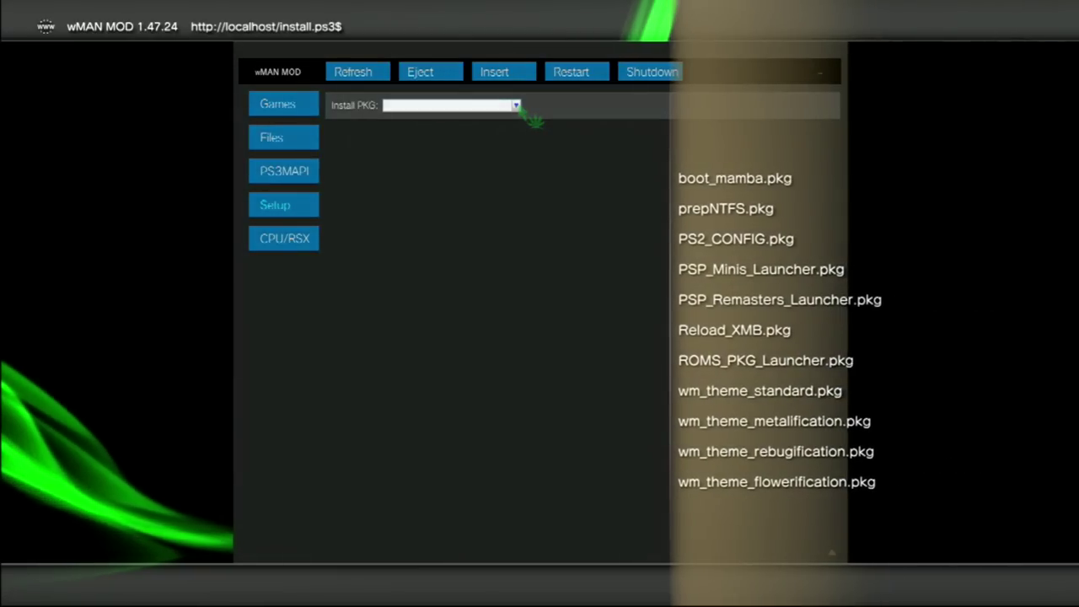
key(Down)
key(Down)
key(Down)
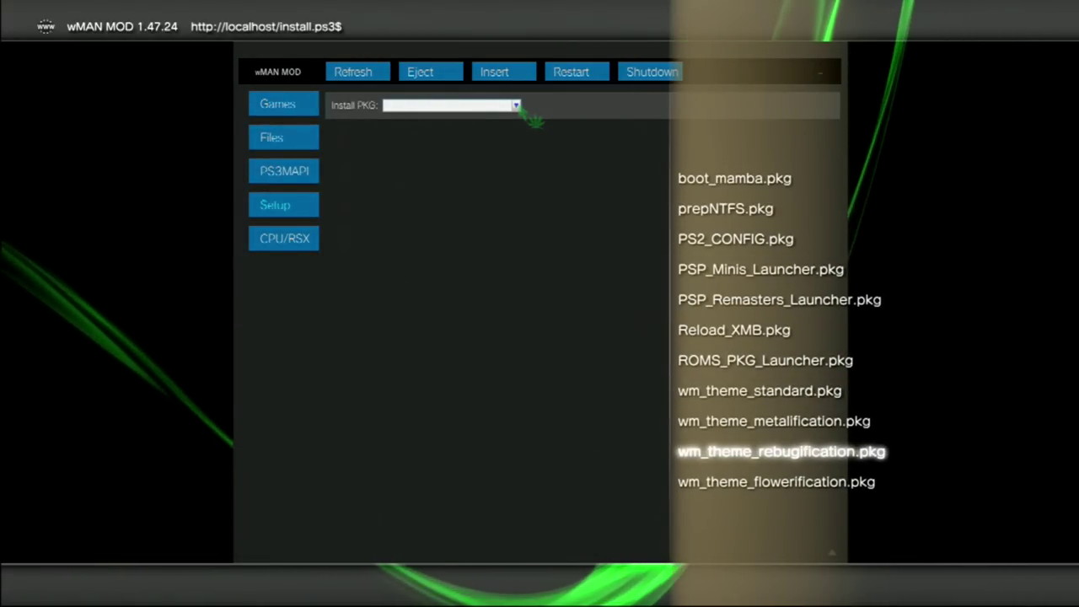
key(Return)
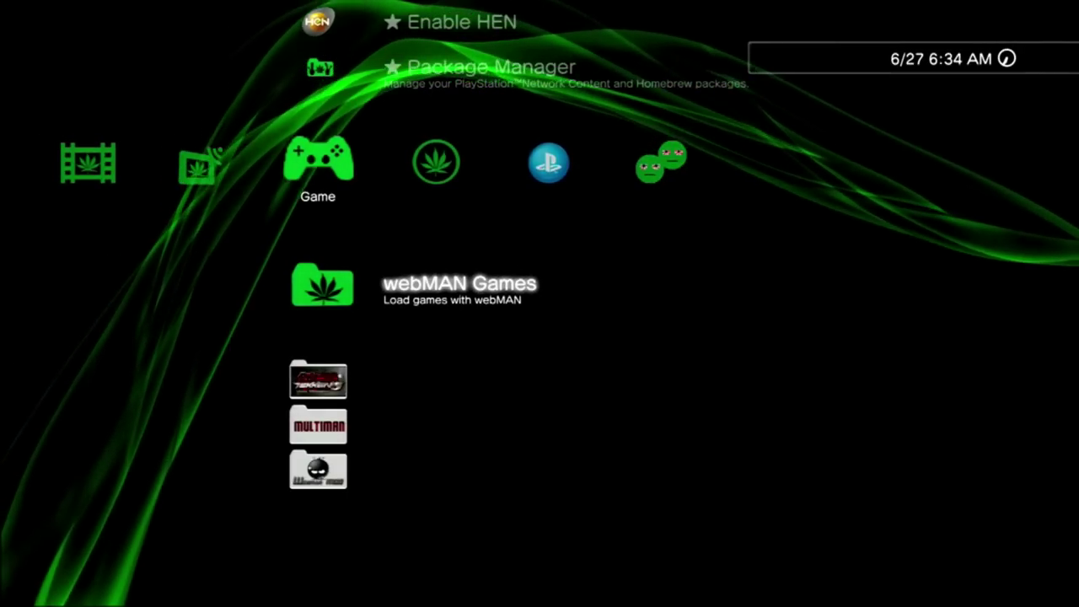
Look through the webMAN Games folder to check its category icons, and return to the Game category
key(Return)
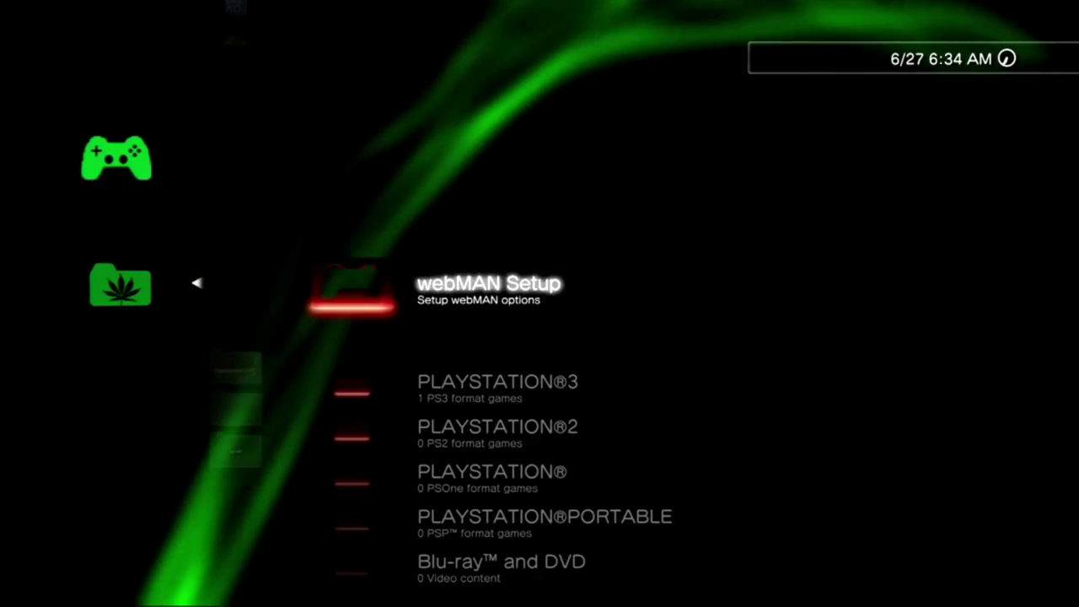
key(Down)
key(Down)
key(Up)
key(Up)
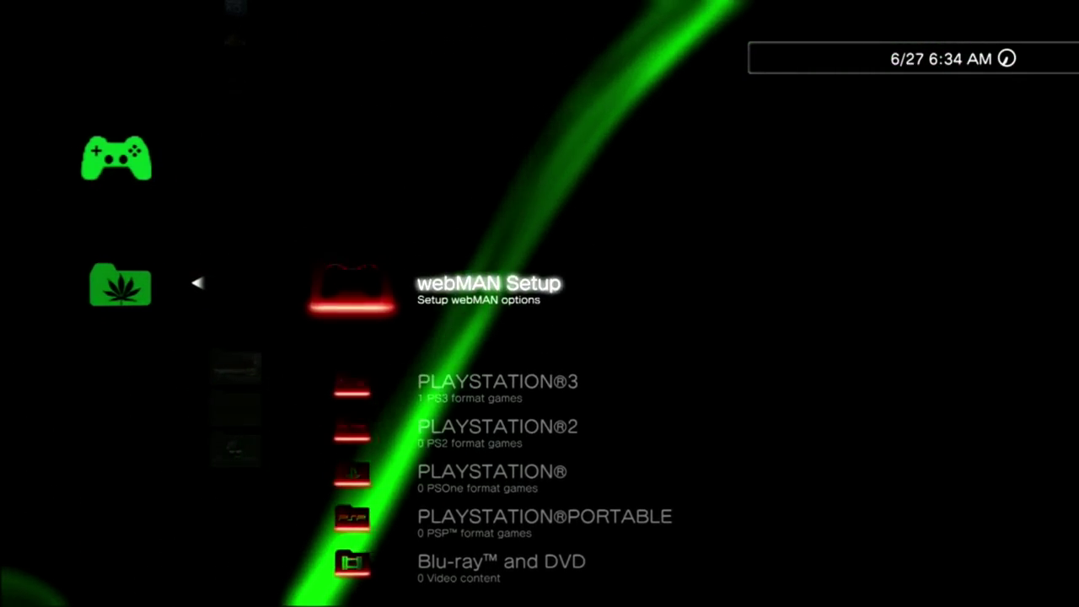
key(Escape)
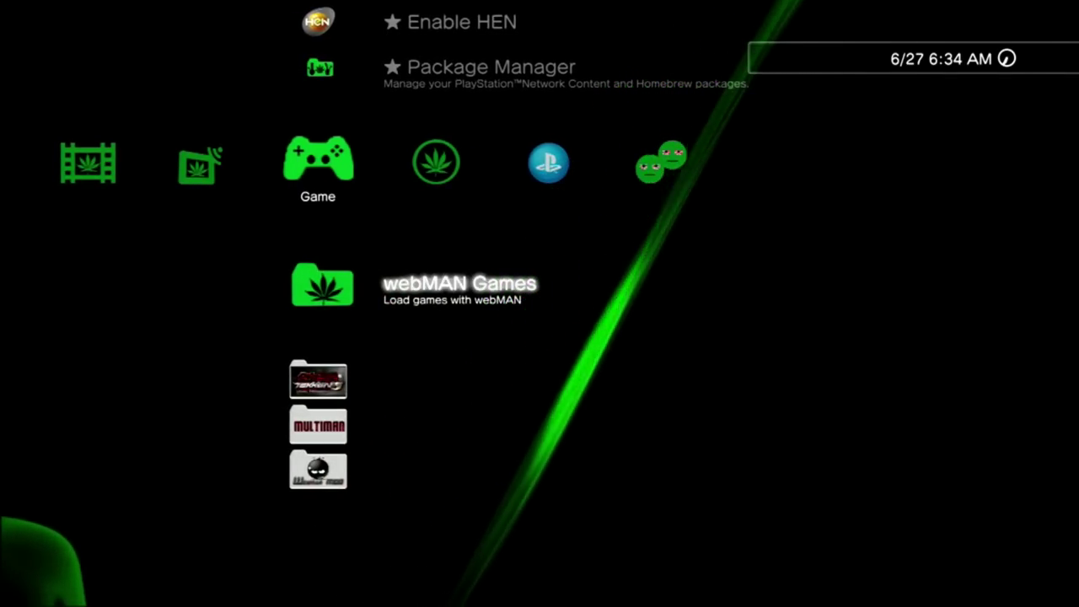
Restart the console and enable HEN from the Game category, closing the browser and heading to webMAN Games
key(Home)
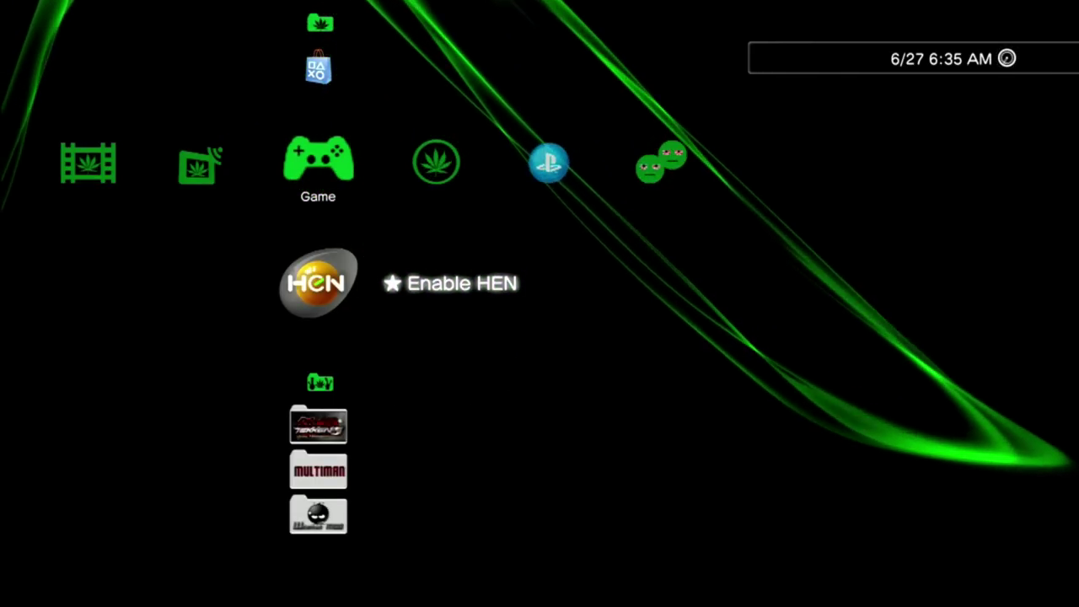
key(Return)
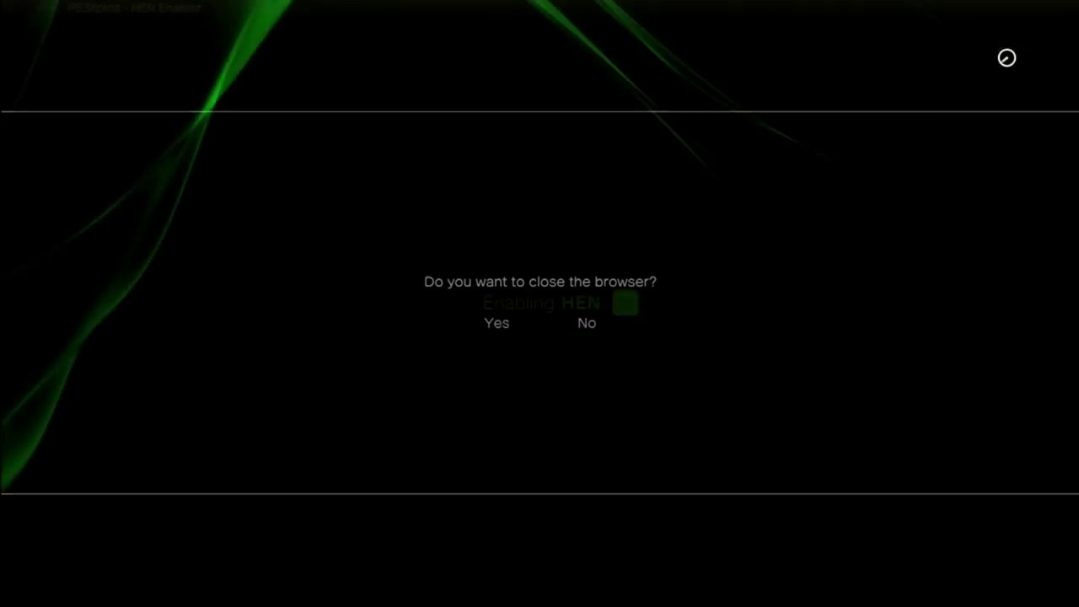
key(Down)
key(Down)
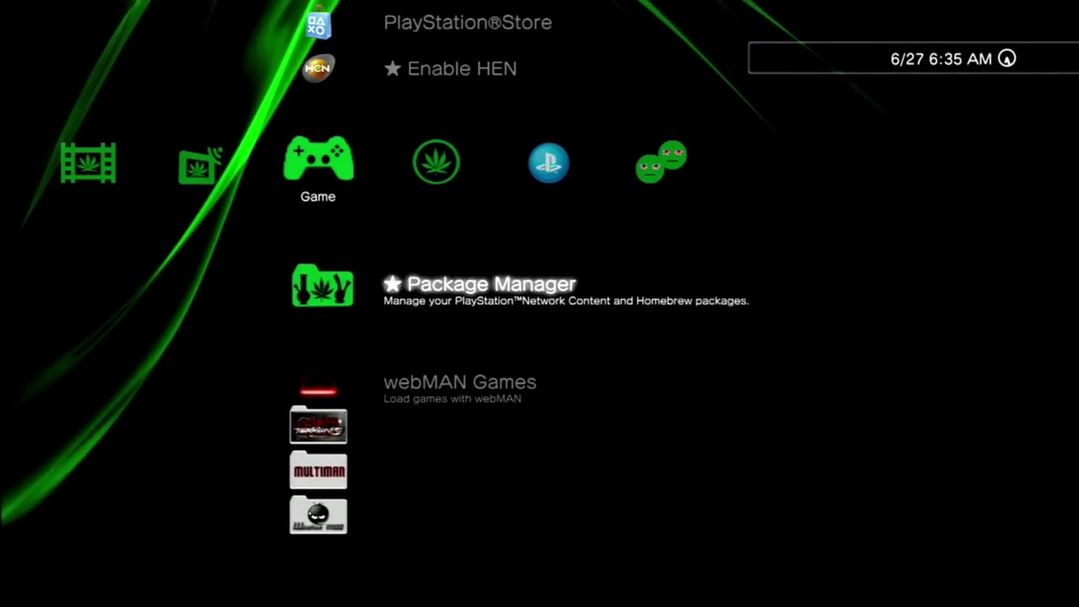